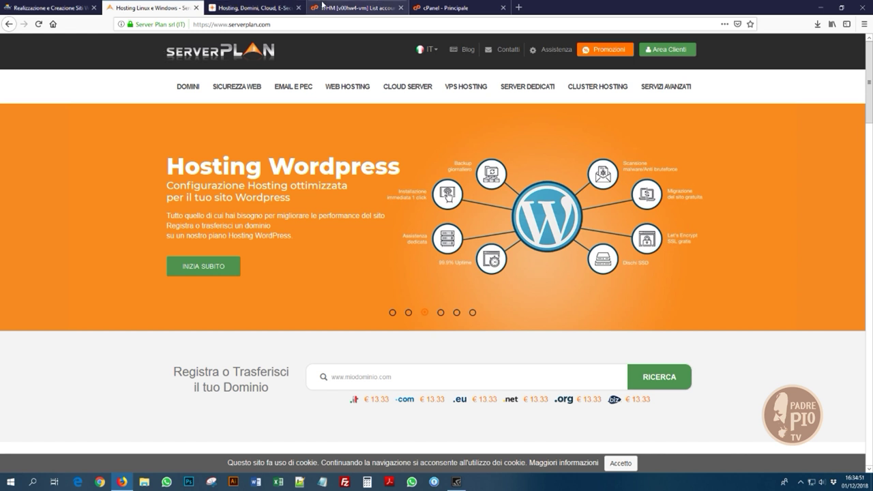
Step: Switch to the cPanel main page and open the Installatron Applications Installer from the software section
{"action": "left_click", "coordinate": [352, 7]}
{"action": "left_click", "coordinate": [432, 9]}
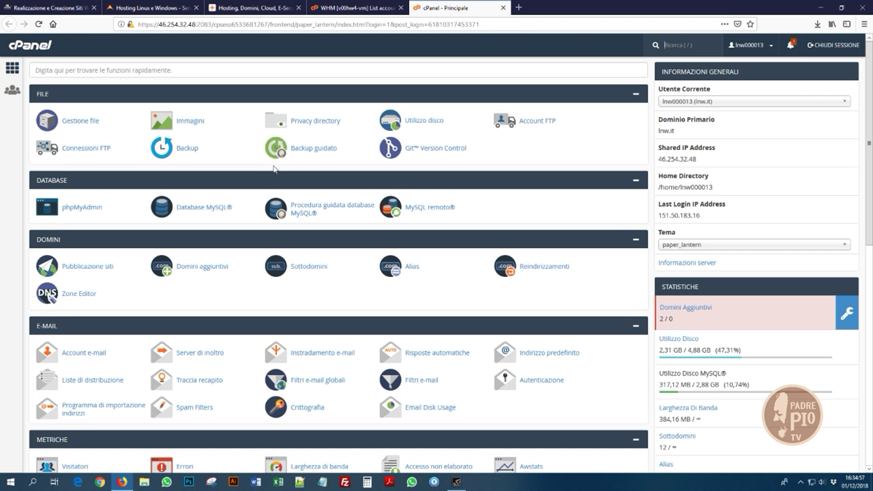
{"action": "scroll", "coordinate": [253, 318], "scroll_direction": "down", "scroll_amount": 2}
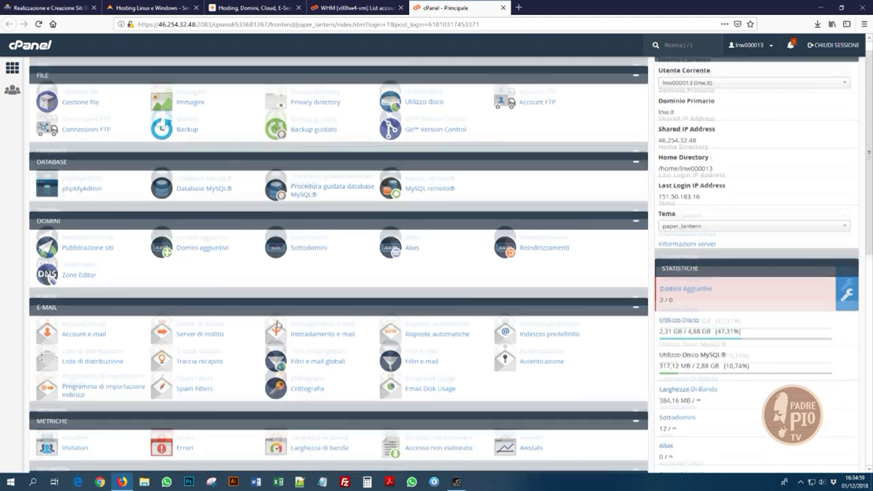
{"action": "scroll", "coordinate": [277, 320], "scroll_direction": "up", "scroll_amount": 2}
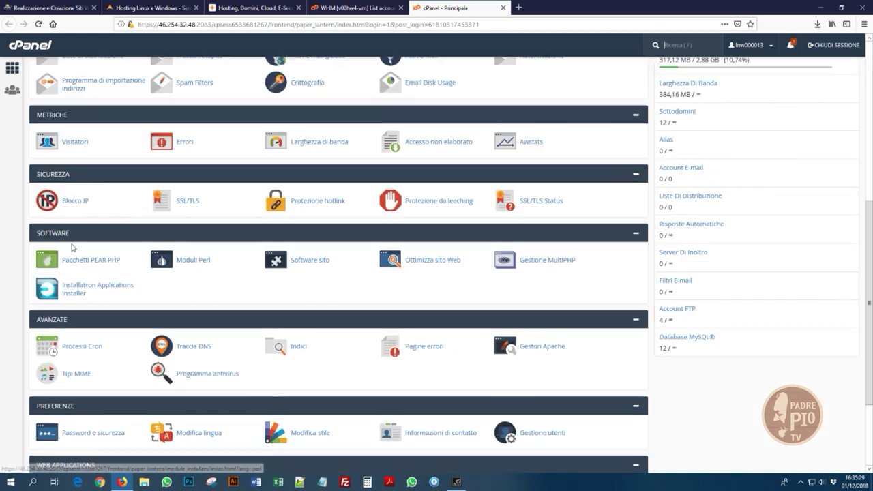
{"action": "scroll", "coordinate": [277, 318], "scroll_direction": "down", "scroll_amount": 5}
{"action": "left_click", "coordinate": [76, 289]}
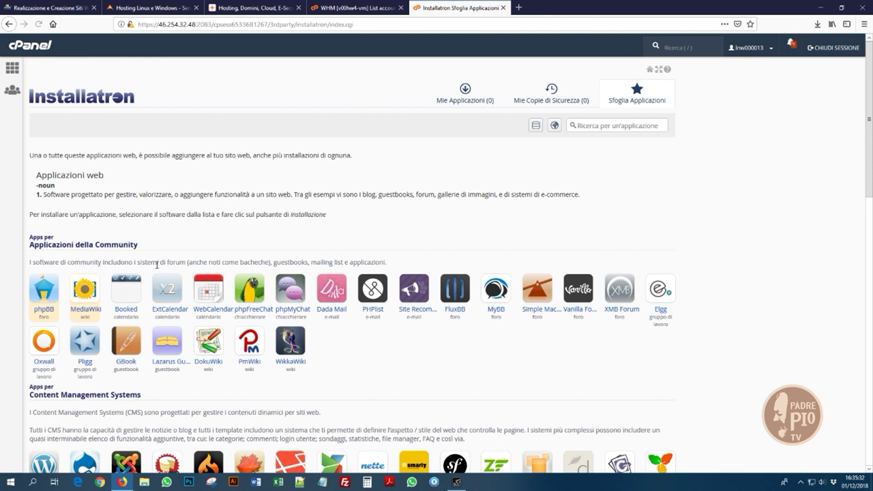
Step: Choose WordPress among the Content Management Systems and start its installation form
{"action": "scroll", "coordinate": [209, 265], "scroll_direction": "down", "scroll_amount": 3}
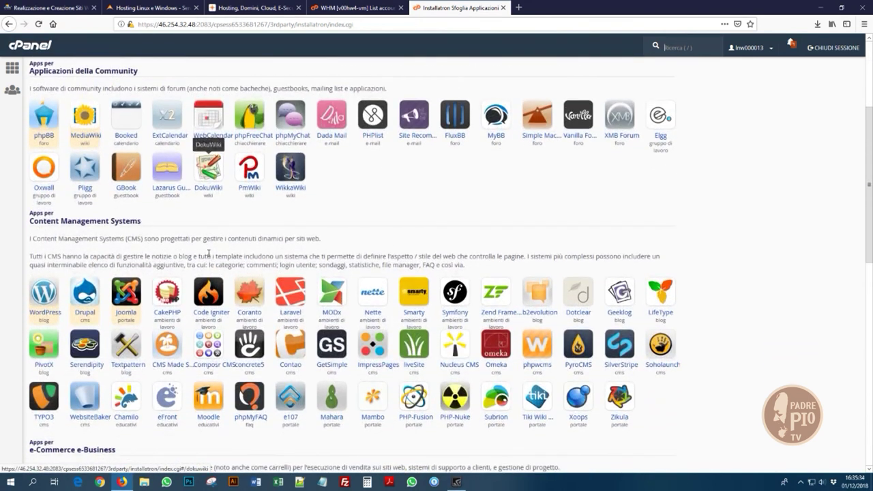
{"action": "left_click", "coordinate": [45, 294]}
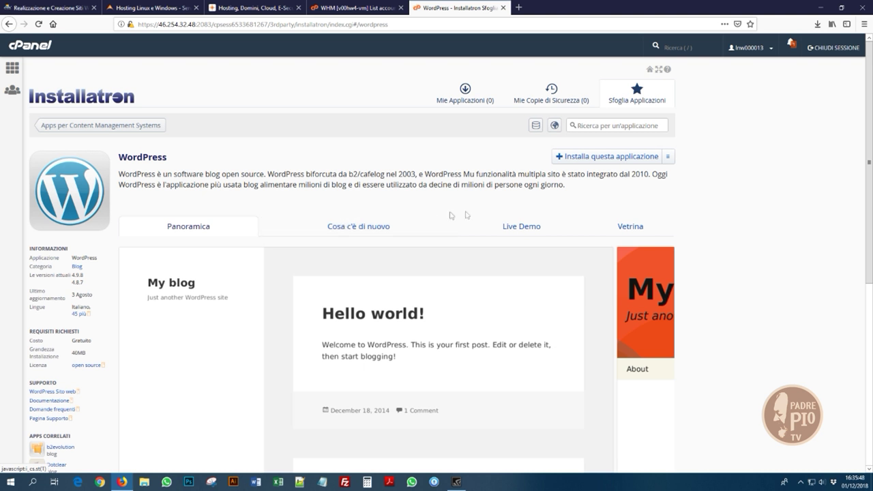
{"action": "left_click", "coordinate": [604, 161]}
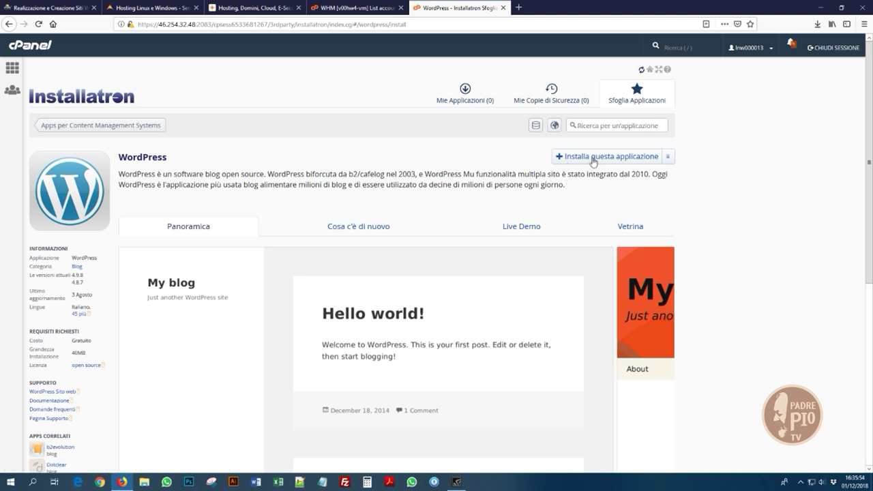
{"action": "scroll", "coordinate": [214, 202], "scroll_direction": "down", "scroll_amount": 2}
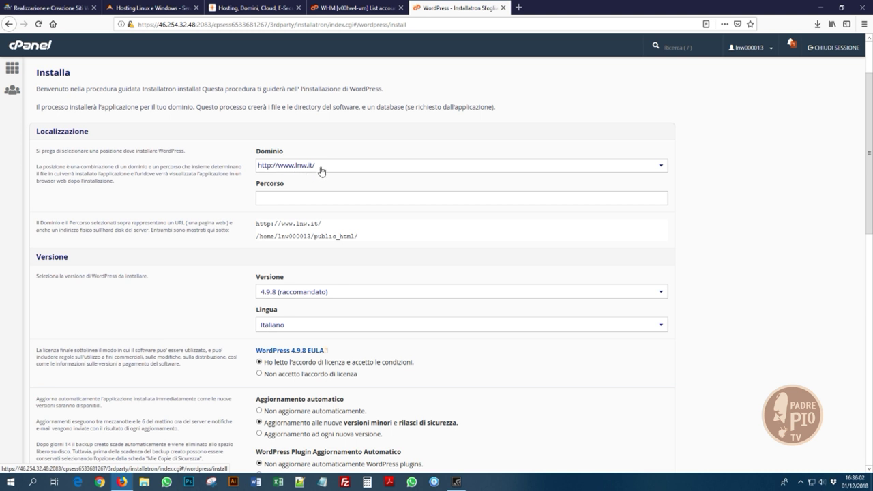
{"action": "left_click", "coordinate": [322, 171]}
{"action": "left_click_drag", "start_coordinate": [662, 197], "coordinate": [669, 311]}
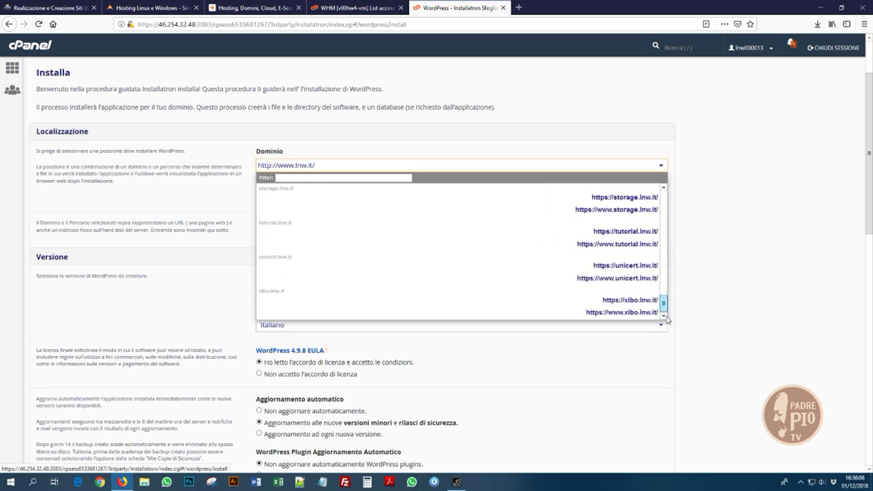
{"action": "left_click", "coordinate": [637, 240]}
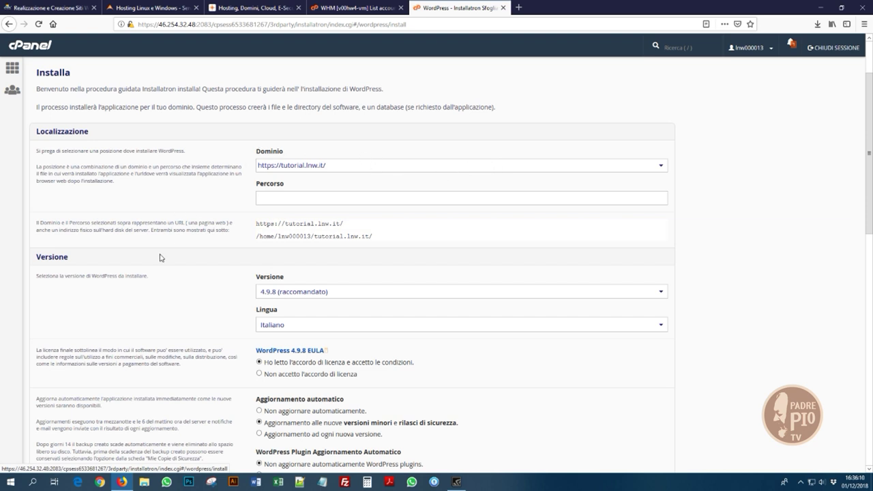
Step: Review the version, automatic update, backup and admin account settings, and reveal the generated admin password
{"action": "scroll", "coordinate": [164, 258], "scroll_direction": "down", "scroll_amount": 3}
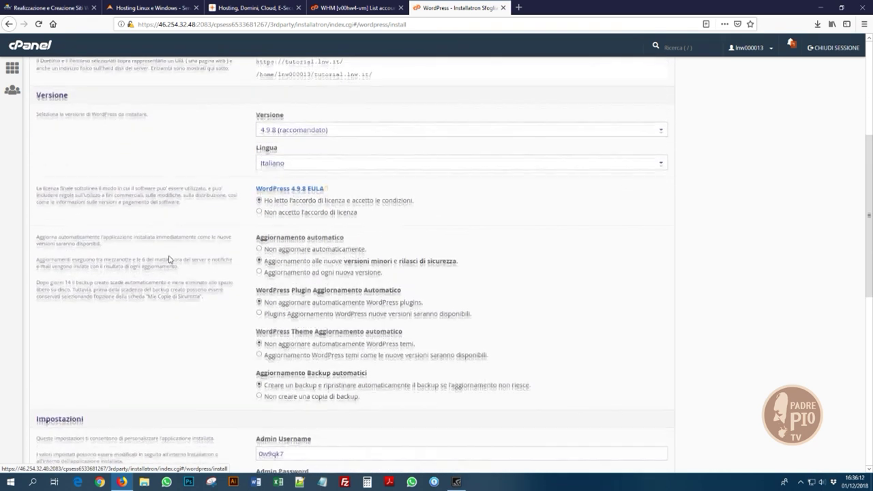
{"action": "scroll", "coordinate": [169, 259], "scroll_direction": "down", "scroll_amount": 1}
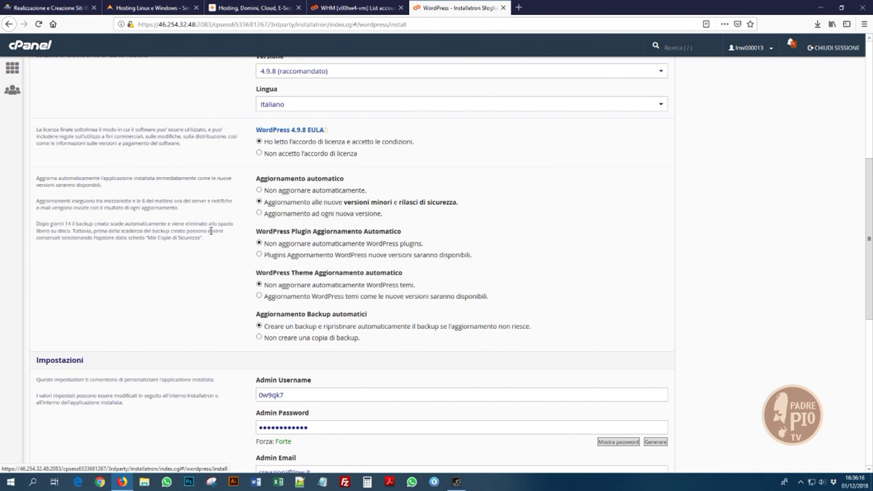
{"action": "scroll", "coordinate": [207, 262], "scroll_direction": "down", "scroll_amount": 1}
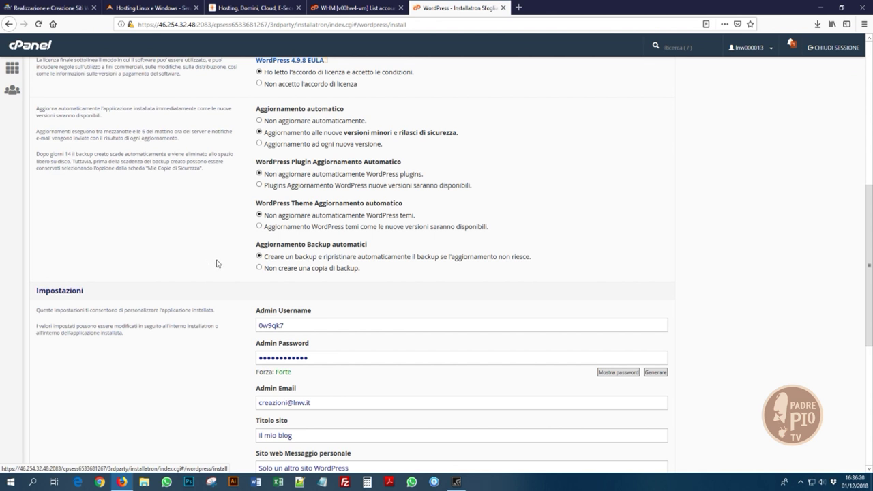
{"action": "scroll", "coordinate": [216, 263], "scroll_direction": "down", "scroll_amount": 2}
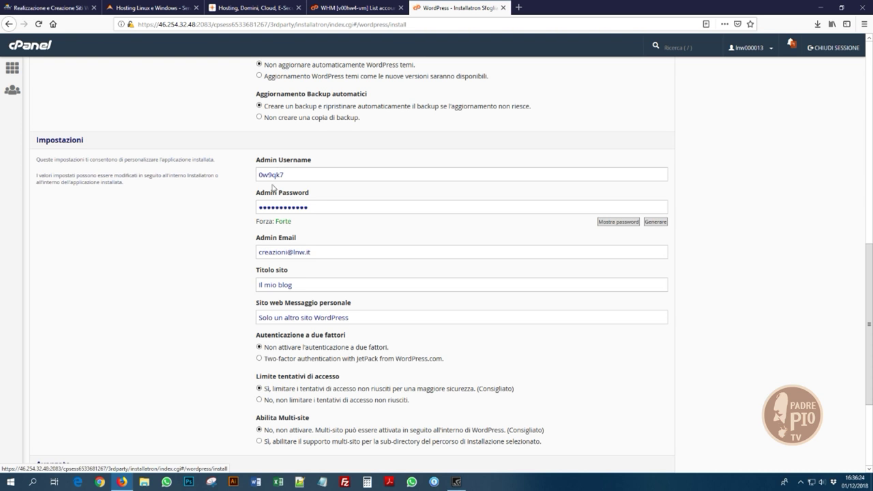
{"action": "scroll", "coordinate": [247, 244], "scroll_direction": "down", "scroll_amount": 1}
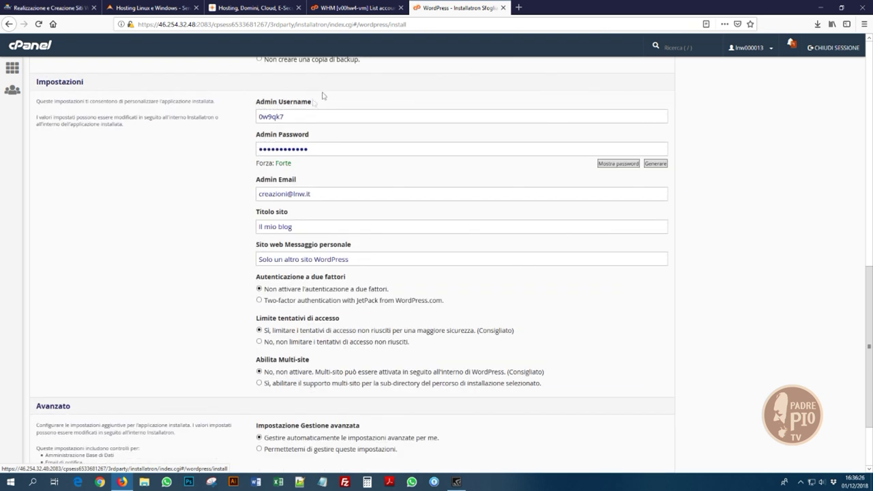
{"action": "scroll", "coordinate": [261, 175], "scroll_direction": "up", "scroll_amount": 1}
{"action": "left_click_drag", "start_coordinate": [302, 185], "coordinate": [207, 196]}
{"action": "left_click", "coordinate": [601, 234]}
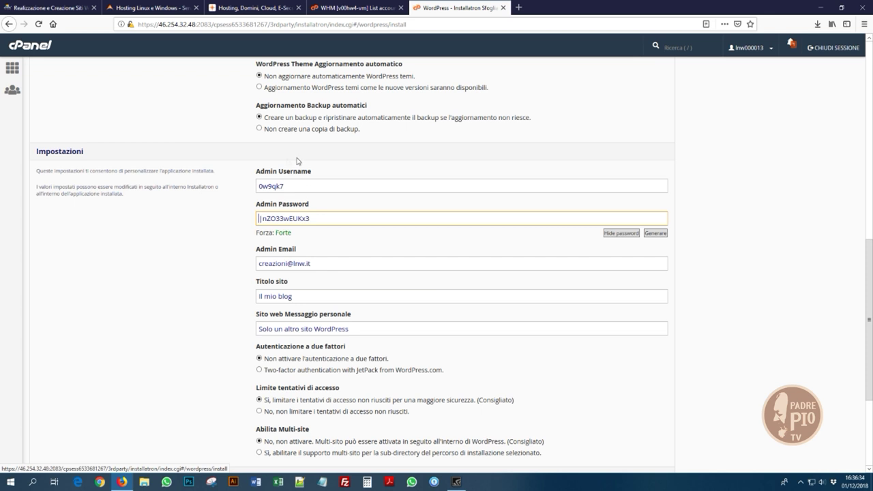
Step: Keep the remaining site and advanced settings at their defaults and launch the WordPress installation
{"action": "scroll", "coordinate": [191, 281], "scroll_direction": "down", "scroll_amount": 1}
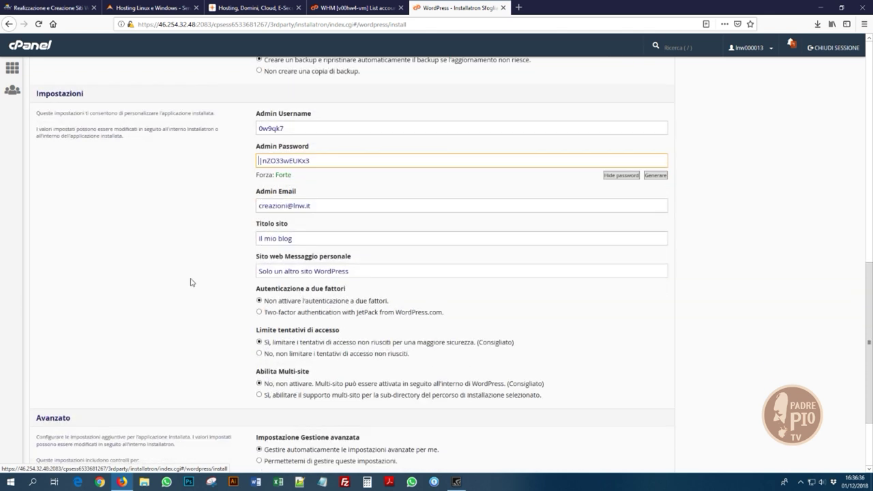
{"action": "scroll", "coordinate": [191, 282], "scroll_direction": "down", "scroll_amount": 2}
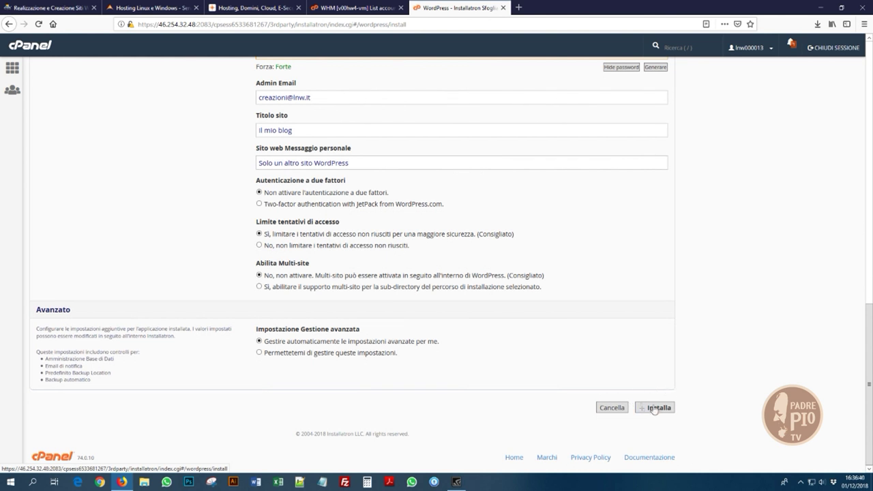
{"action": "left_click", "coordinate": [655, 408]}
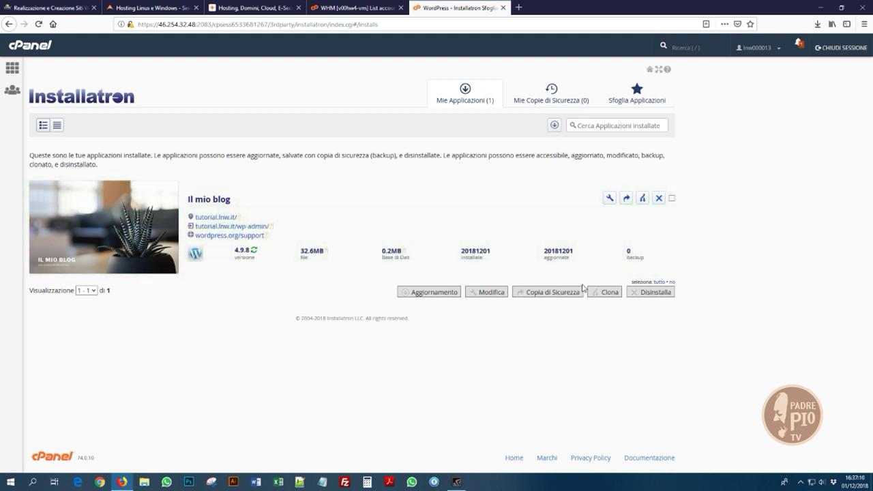
Step: Open the new site tutorial.lnw.it in a separate browser tab and look over its home page
{"action": "right_click", "coordinate": [217, 219]}
{"action": "left_click", "coordinate": [235, 225]}
{"action": "left_click", "coordinate": [529, 8]}
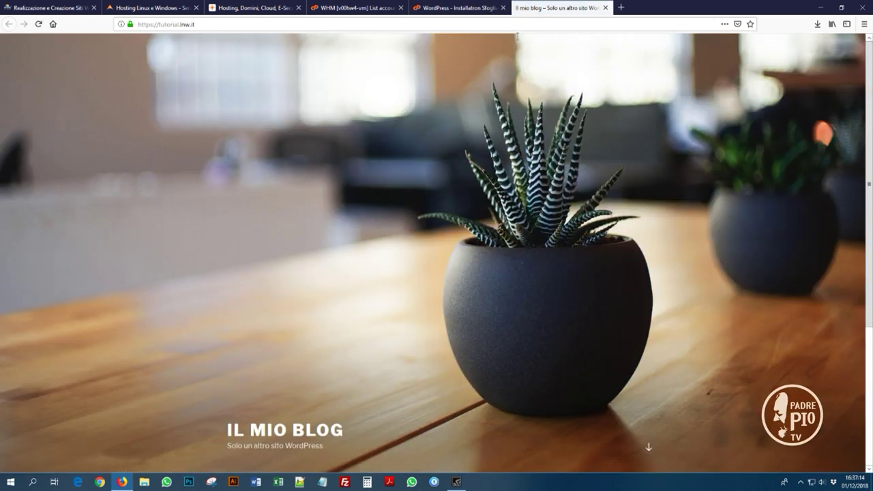
{"action": "scroll", "coordinate": [471, 341], "scroll_direction": "down", "scroll_amount": 5}
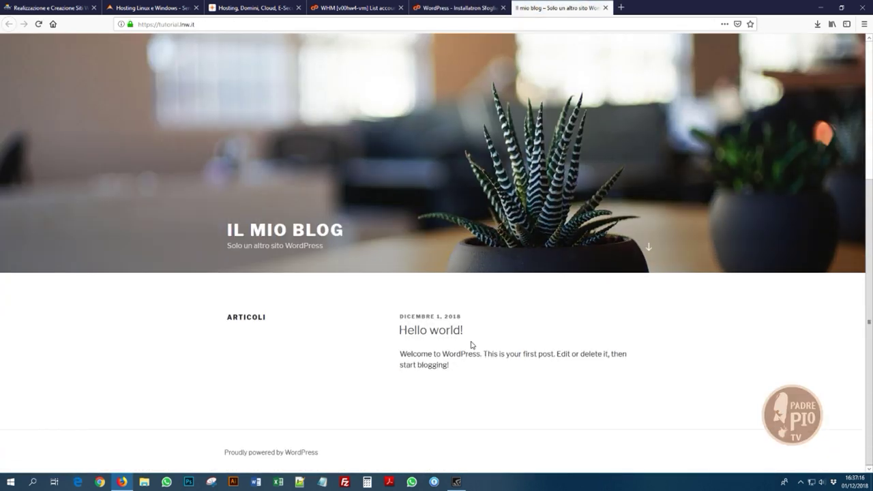
{"action": "scroll", "coordinate": [474, 356], "scroll_direction": "up", "scroll_amount": 3}
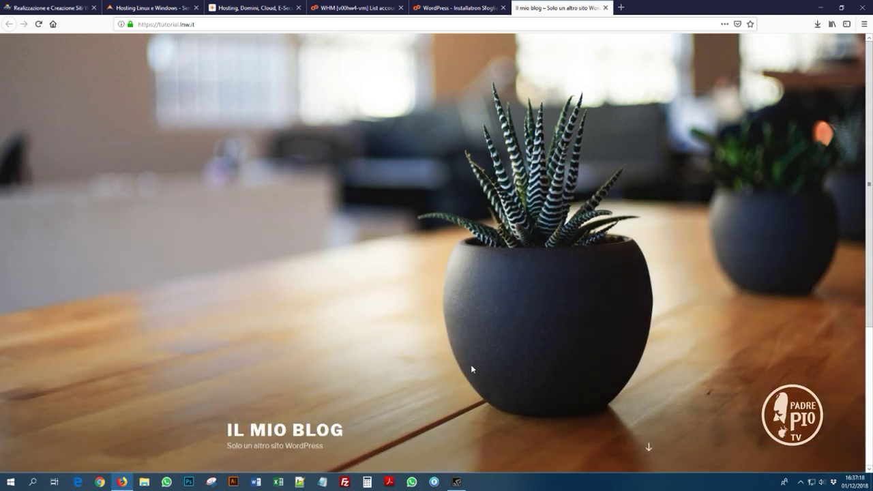
Step: Open the blog's wp-admin dashboard from Installatron in a new browser tab and dismiss the Personal Data and Privacy notice
{"action": "left_click", "coordinate": [458, 8]}
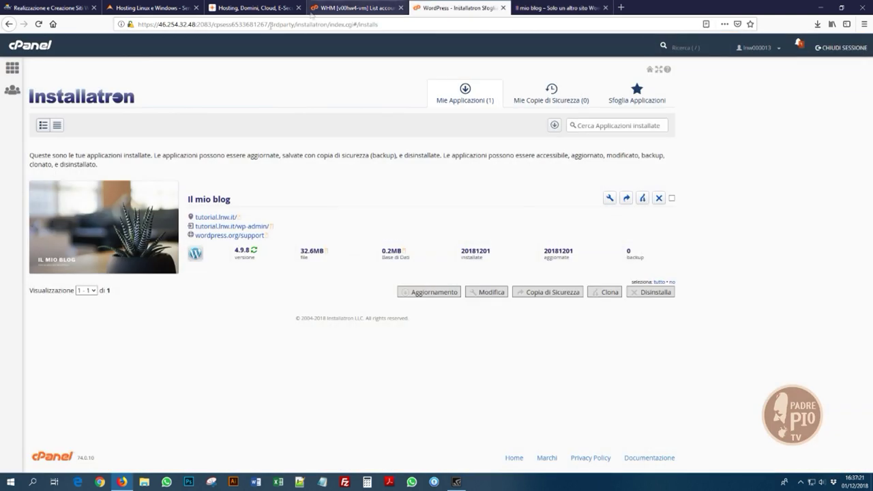
{"action": "right_click", "coordinate": [244, 230]}
{"action": "left_click", "coordinate": [280, 234]}
{"action": "left_click", "coordinate": [558, 5]}
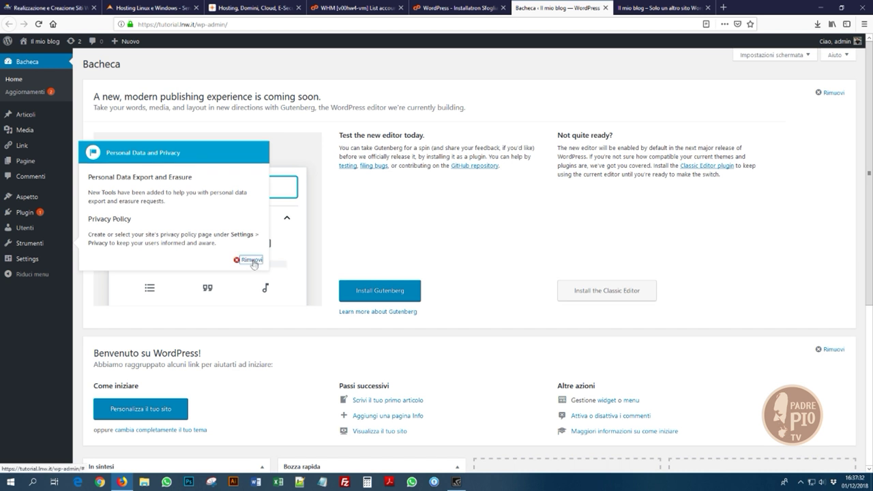
{"action": "left_click", "coordinate": [249, 260]}
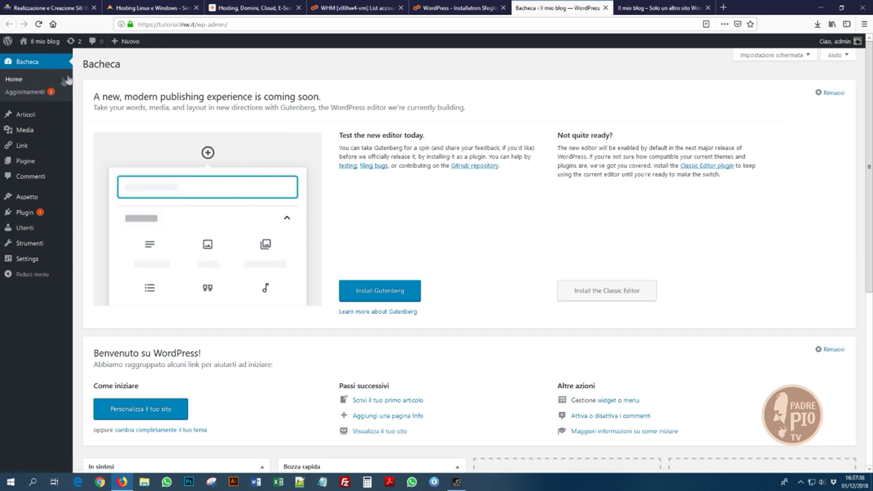
Step: Open the installed themes page and compare the active theme with the blog's public home page
{"action": "mouse_move", "coordinate": [24, 204]}
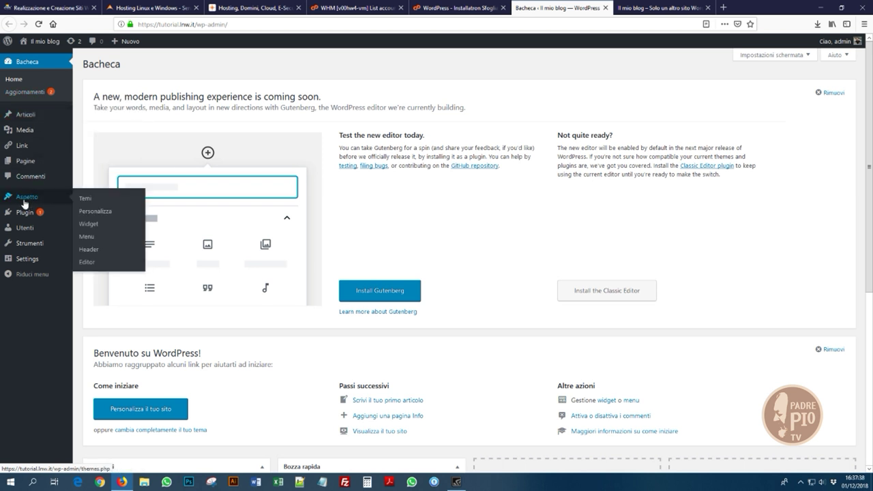
{"action": "left_click", "coordinate": [85, 199]}
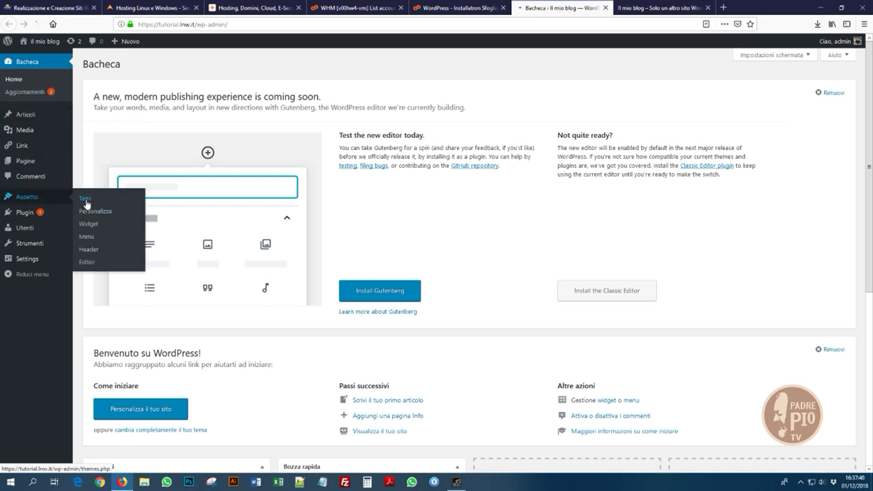
{"action": "left_click", "coordinate": [624, 5]}
{"action": "scroll", "coordinate": [353, 264], "scroll_direction": "down", "scroll_amount": 3}
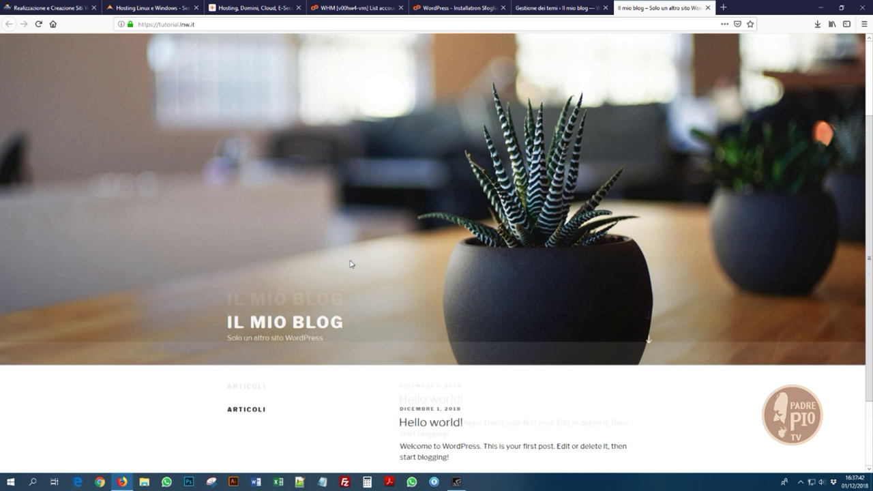
{"action": "scroll", "coordinate": [370, 277], "scroll_direction": "up", "scroll_amount": 3}
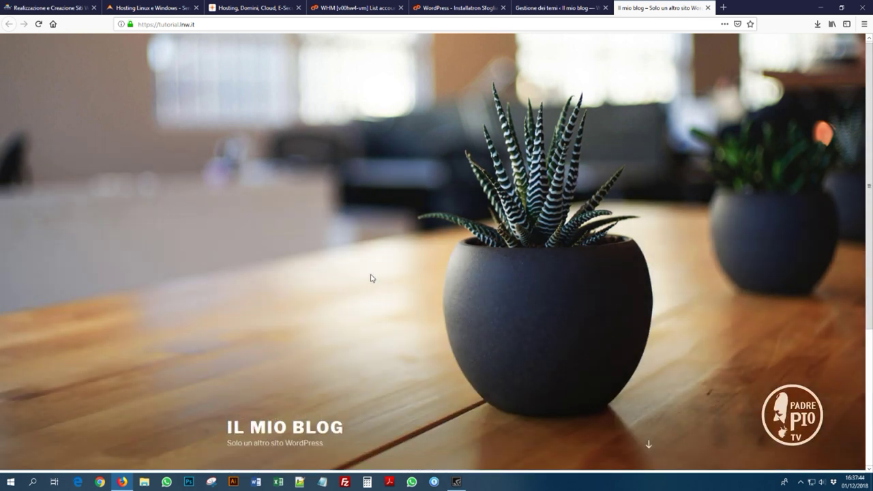
{"action": "left_click", "coordinate": [576, 5]}
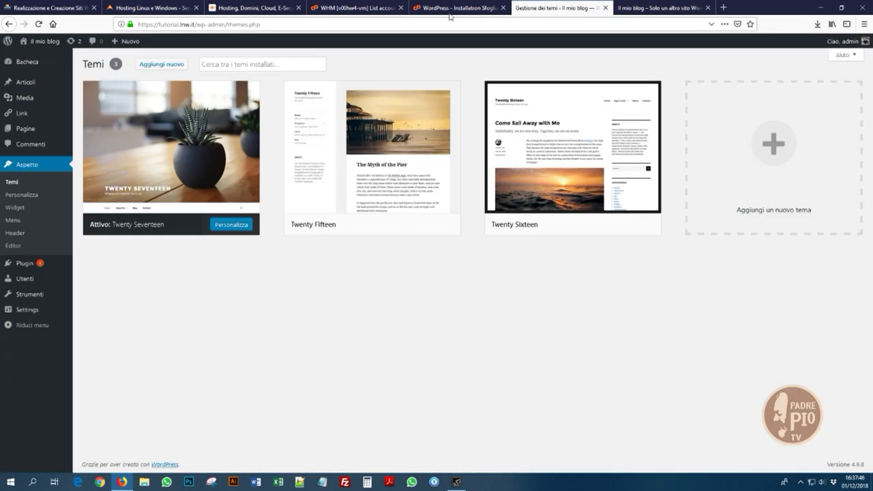
Step: Open the page for adding new themes and browse the featured ones
{"action": "left_click", "coordinate": [158, 66]}
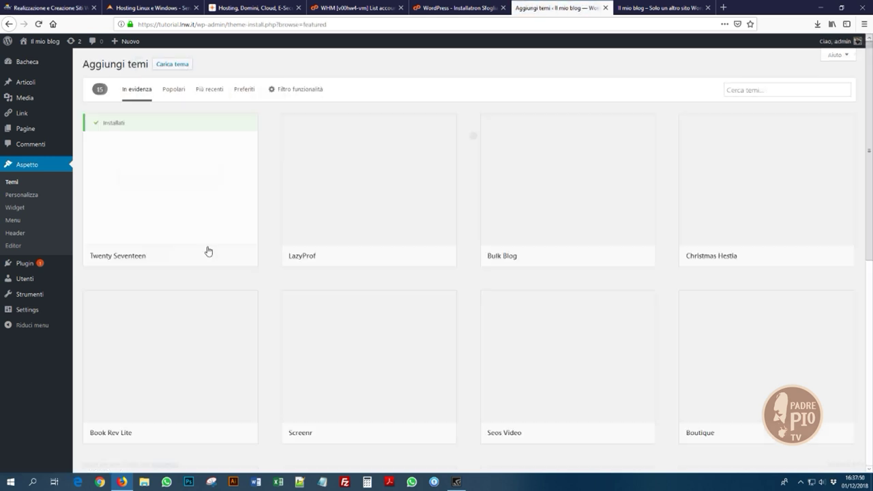
{"action": "scroll", "coordinate": [476, 366], "scroll_direction": "down", "scroll_amount": 3}
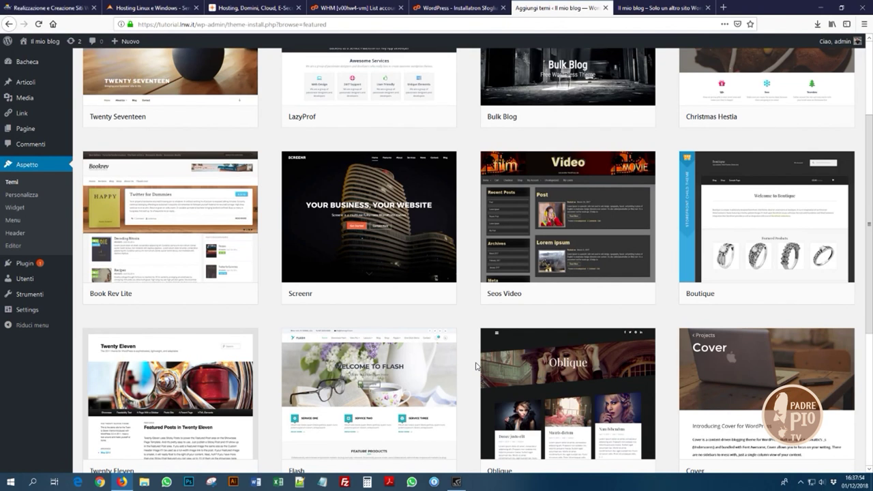
{"action": "scroll", "coordinate": [388, 403], "scroll_direction": "down", "scroll_amount": 2}
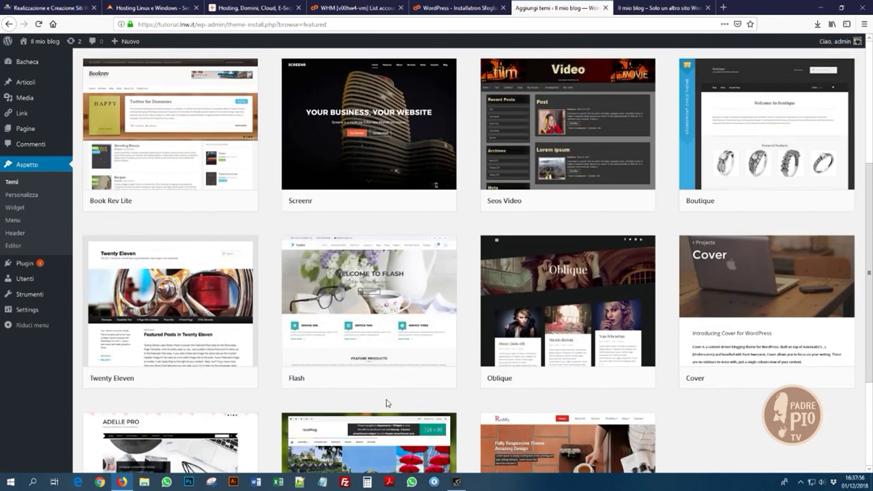
{"action": "scroll", "coordinate": [395, 391], "scroll_direction": "down", "scroll_amount": 5}
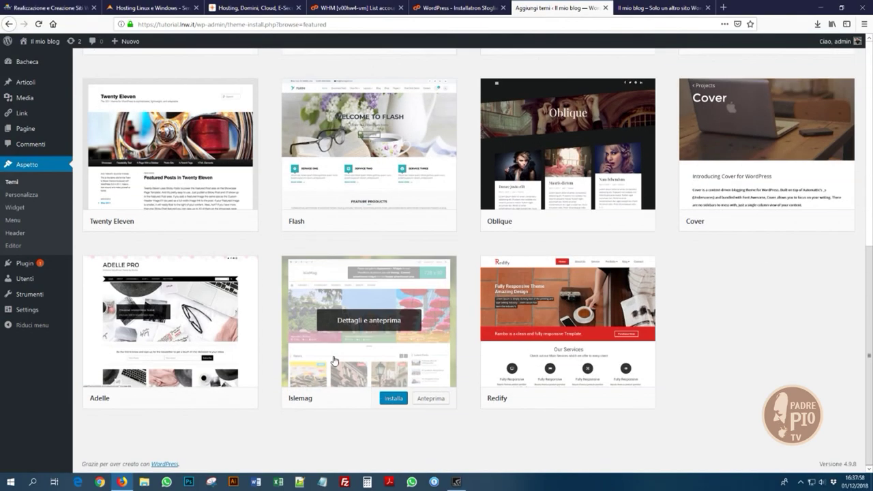
{"action": "scroll", "coordinate": [391, 355], "scroll_direction": "up", "scroll_amount": 3}
{"action": "scroll", "coordinate": [391, 355], "scroll_direction": "up", "scroll_amount": 5}
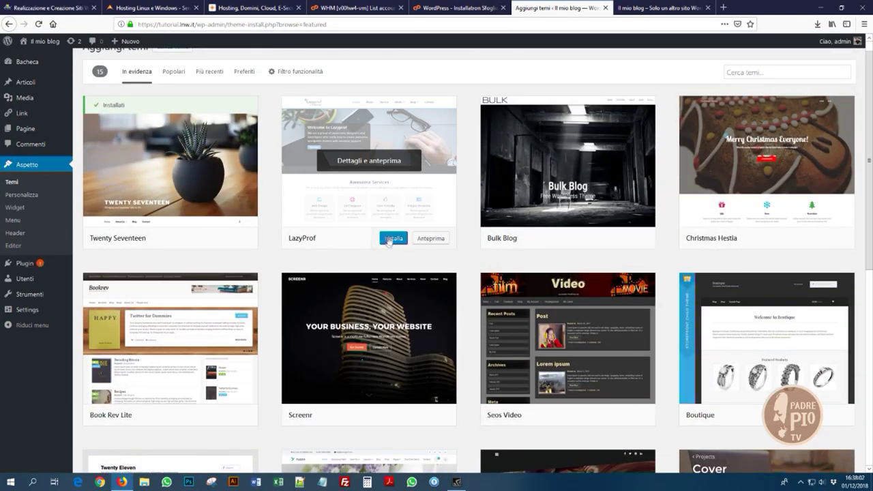
Step: Install and activate the LazyProf theme, and reload the blog's public home page
{"action": "left_click", "coordinate": [394, 239]}
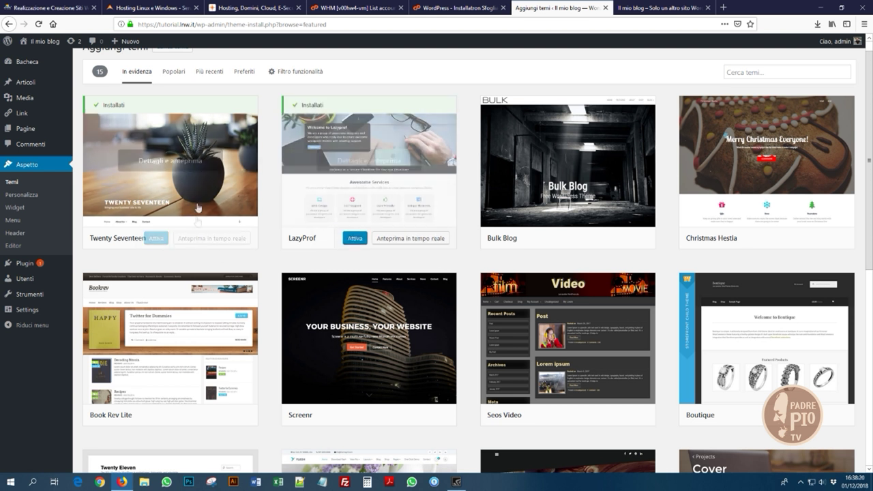
{"action": "left_click", "coordinate": [355, 243]}
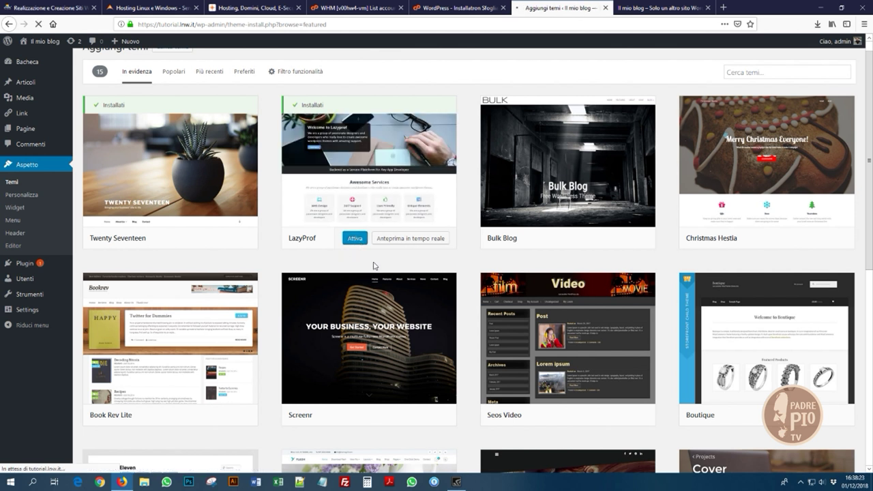
{"action": "left_click", "coordinate": [674, 8]}
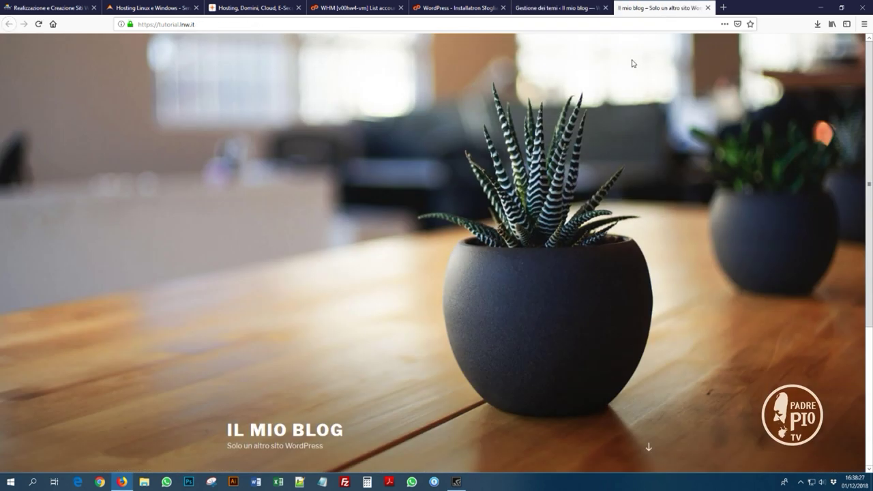
{"action": "left_click", "coordinate": [38, 24]}
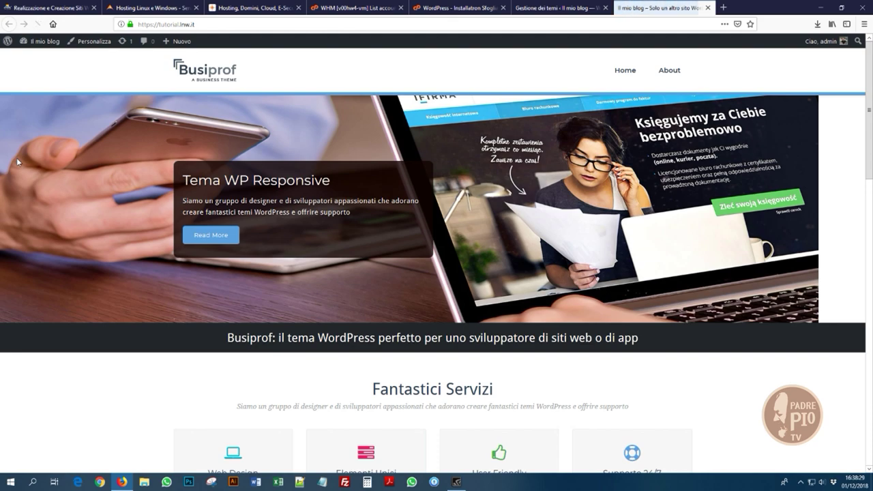
Step: Look over the home page's sections in the new theme and return to the WordPress dashboard
{"action": "scroll", "coordinate": [314, 423], "scroll_direction": "down", "scroll_amount": 9}
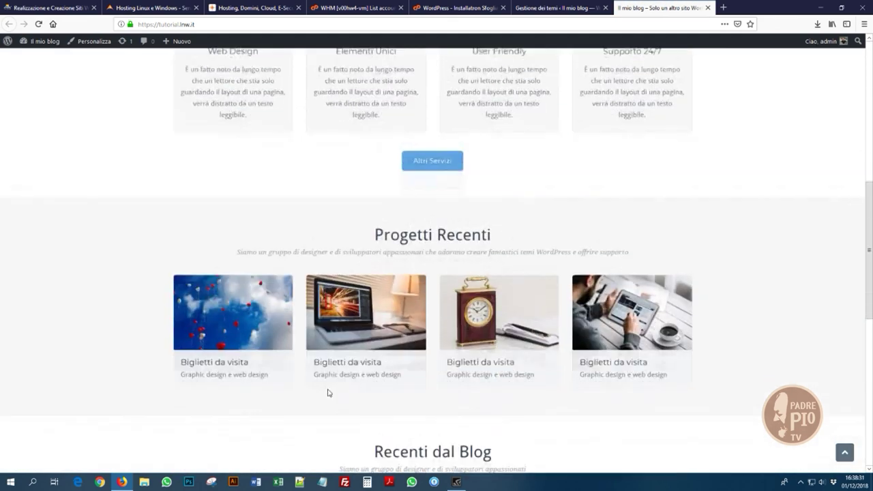
{"action": "scroll", "coordinate": [224, 387], "scroll_direction": "up", "scroll_amount": 3}
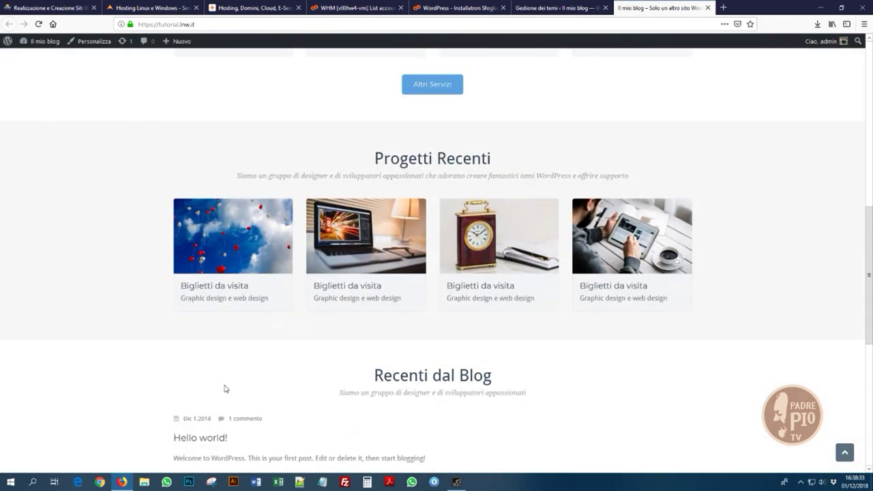
{"action": "scroll", "coordinate": [226, 388], "scroll_direction": "up", "scroll_amount": 7}
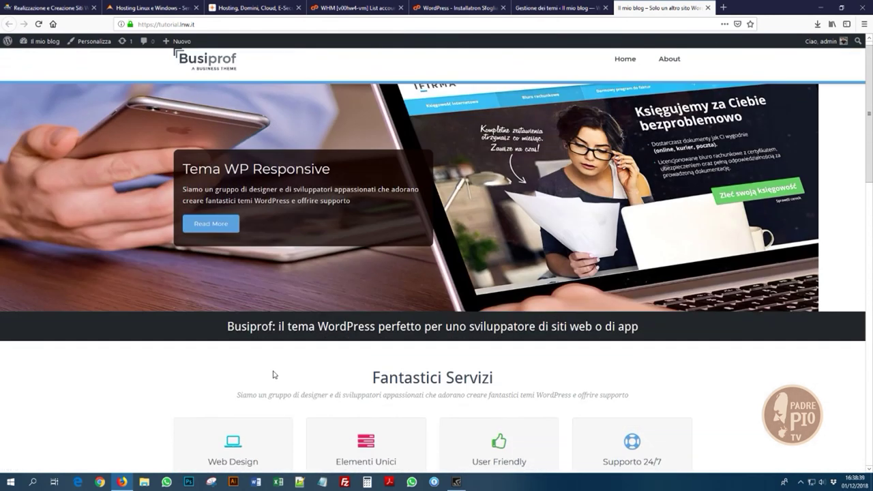
{"action": "scroll", "coordinate": [341, 385], "scroll_direction": "up", "scroll_amount": 1}
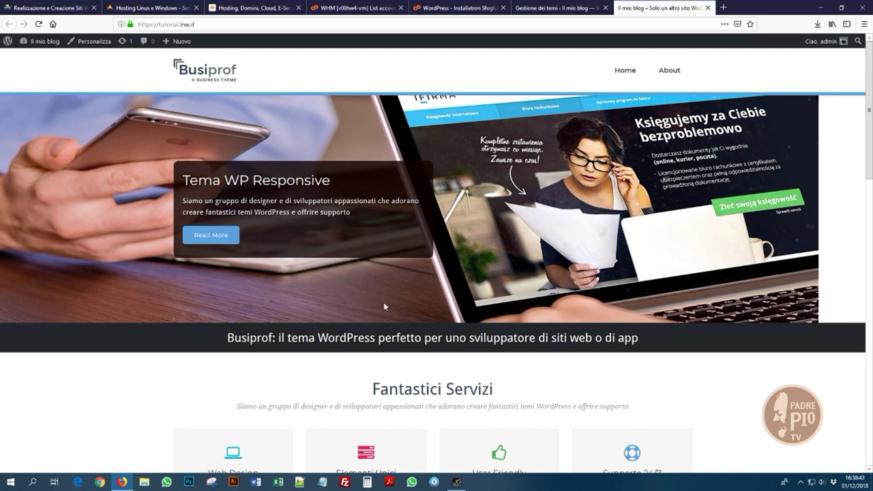
{"action": "left_click", "coordinate": [556, 8]}
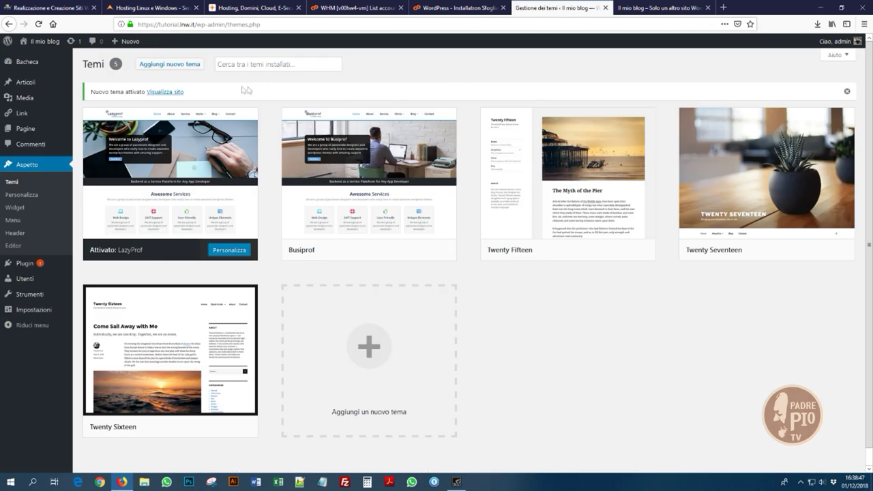
{"action": "left_click", "coordinate": [27, 68]}
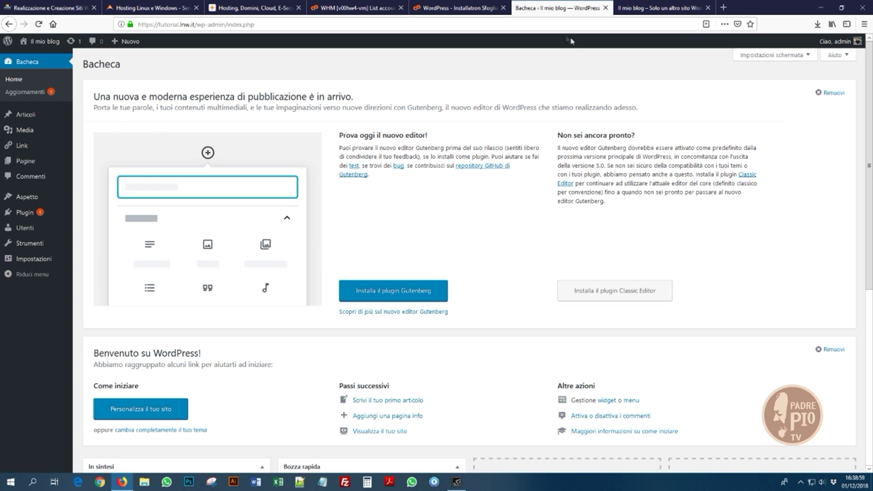
Step: Open the About page on the public site and look through its content and sidebar
{"action": "left_click", "coordinate": [631, 9]}
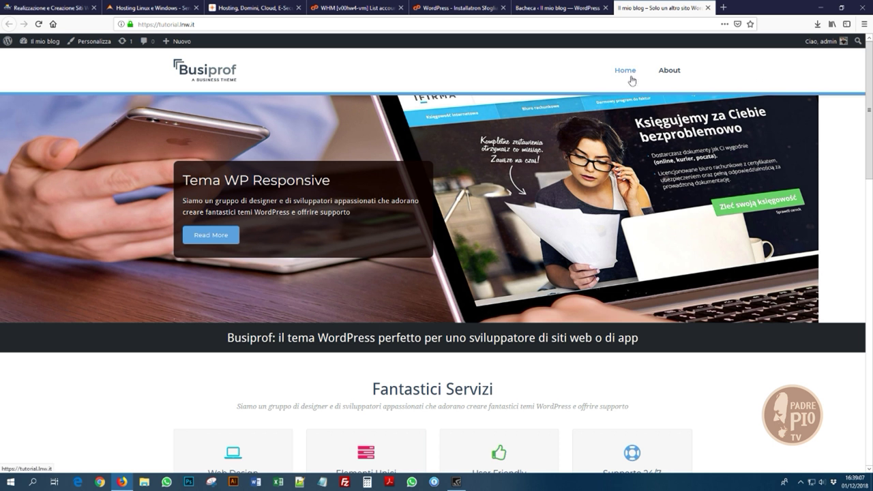
{"action": "left_click", "coordinate": [668, 72]}
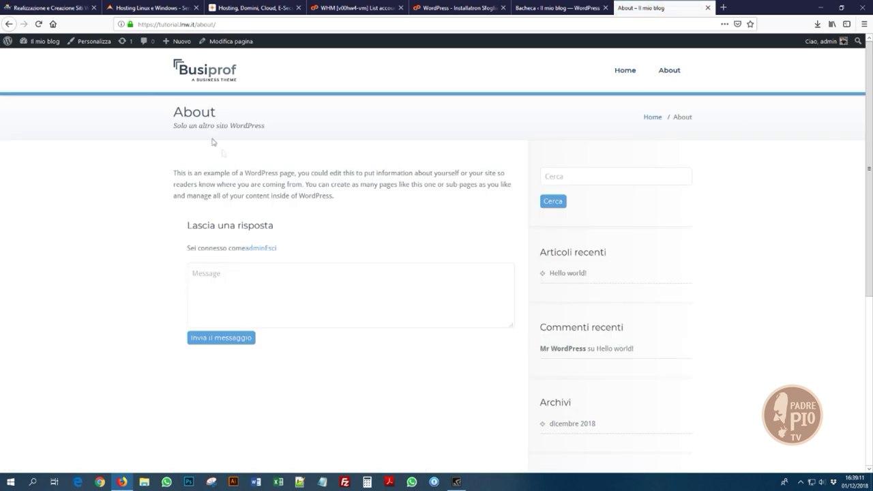
{"action": "scroll", "coordinate": [206, 329], "scroll_direction": "down", "scroll_amount": 1}
{"action": "scroll", "coordinate": [208, 334], "scroll_direction": "down", "scroll_amount": 4}
{"action": "scroll", "coordinate": [211, 341], "scroll_direction": "up", "scroll_amount": 4}
{"action": "scroll", "coordinate": [211, 343], "scroll_direction": "up", "scroll_amount": 1}
Step: Open the About page for editing from the dashboard's page list and compare its text with the public page
{"action": "left_click", "coordinate": [527, 7]}
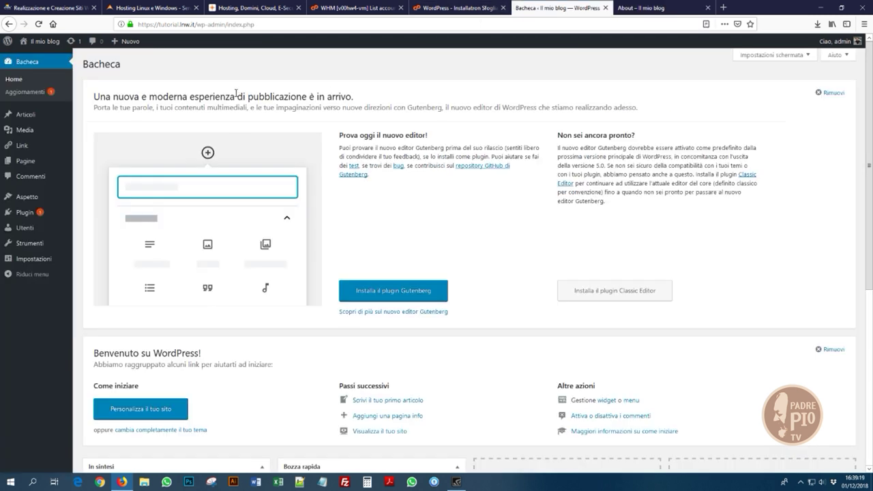
{"action": "left_click", "coordinate": [99, 164]}
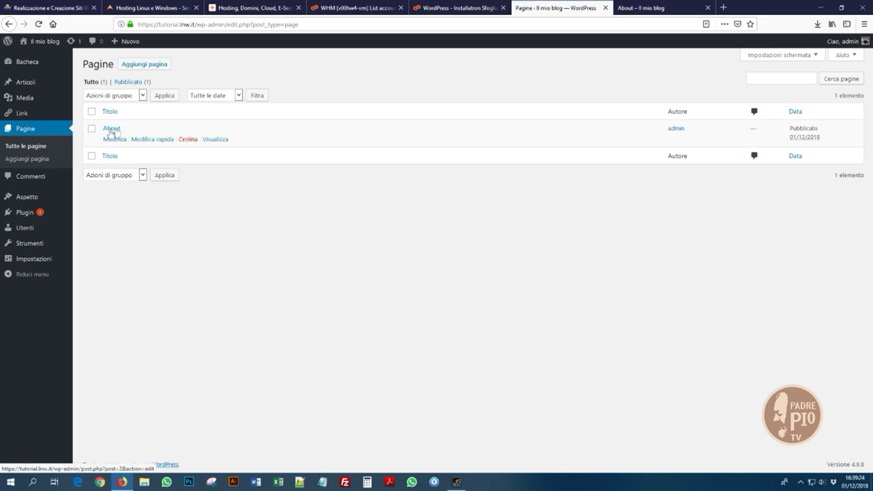
{"action": "left_click", "coordinate": [120, 140]}
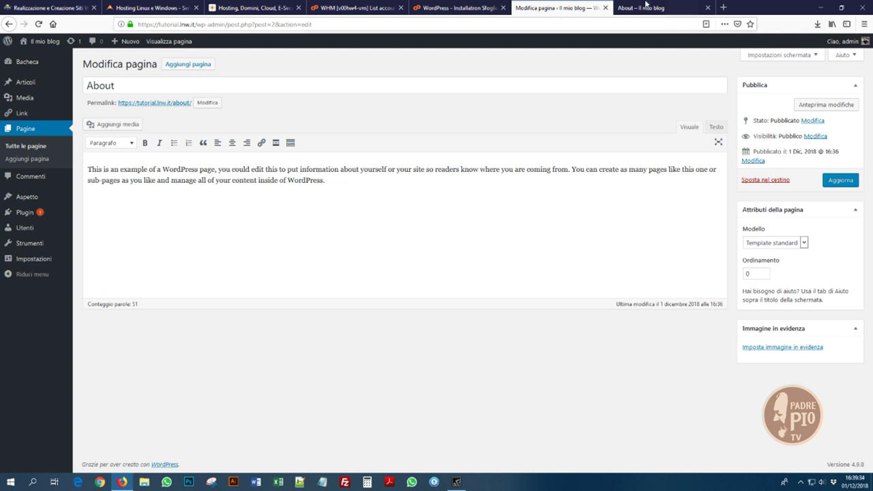
{"action": "left_click", "coordinate": [619, 10]}
{"action": "left_click_drag", "start_coordinate": [173, 175], "coordinate": [346, 200]}
Step: Change the About page's title to "Chi Siamo" and update the page
{"action": "left_click", "coordinate": [585, 9]}
{"action": "left_click_drag", "start_coordinate": [124, 86], "coordinate": [11, 81]}
{"action": "type", "text": "C"}
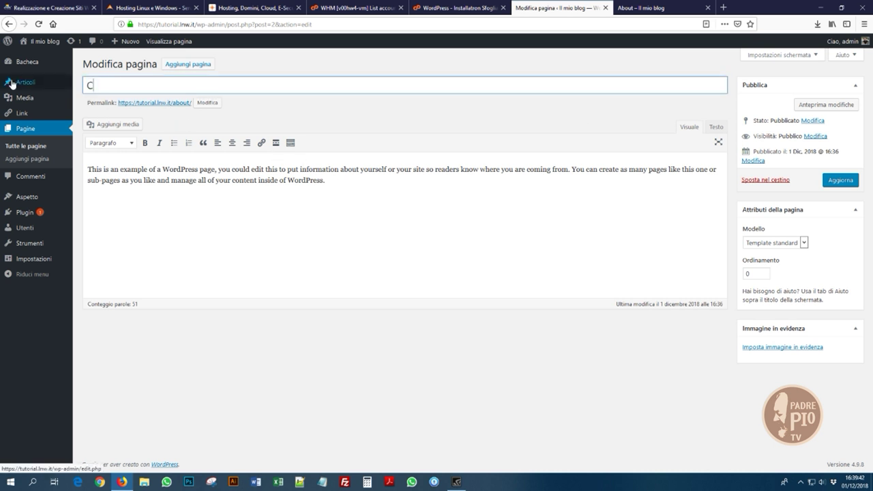
{"action": "type", "text": "hi Siamo"}
{"action": "left_click", "coordinate": [841, 181]}
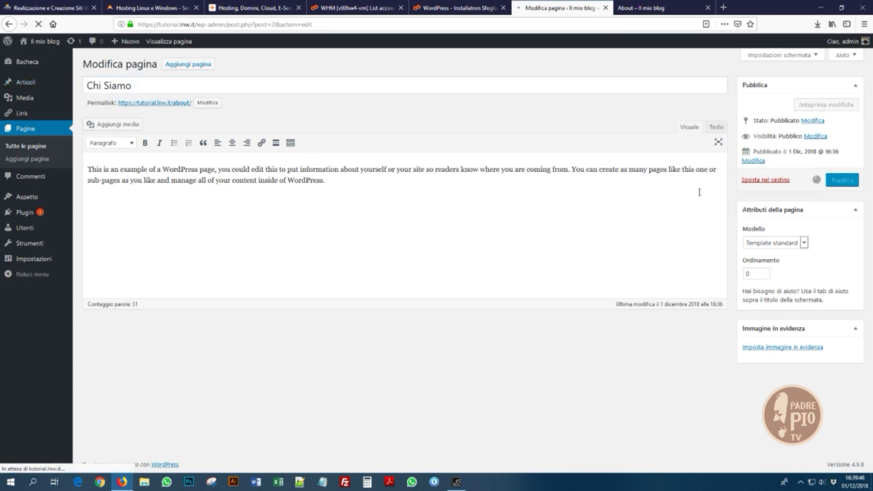
Step: Reload the public About page to check its new title
{"action": "key", "text": "ctrl+Tab"}
{"action": "left_click", "coordinate": [249, 25]}
{"action": "key", "text": "F5"}
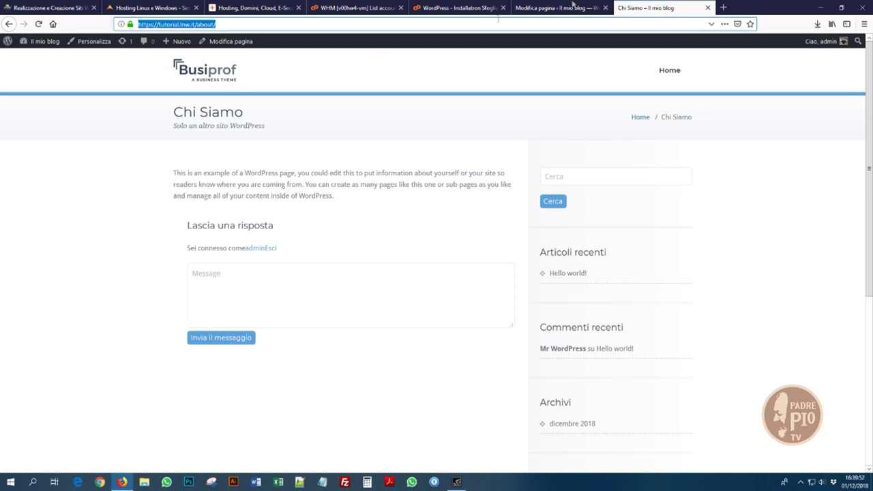
Step: Create a new page in the dashboard with the title "Portfolio"
{"action": "left_click", "coordinate": [567, 7]}
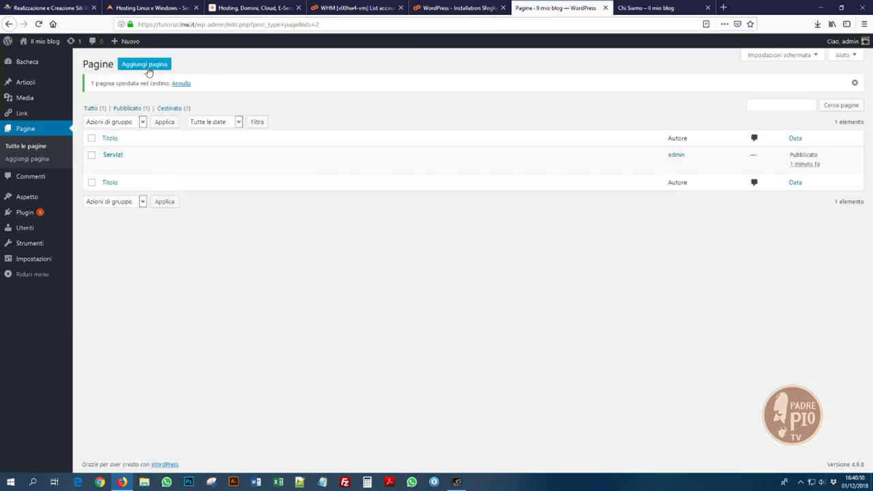
{"action": "left_click", "coordinate": [146, 65]}
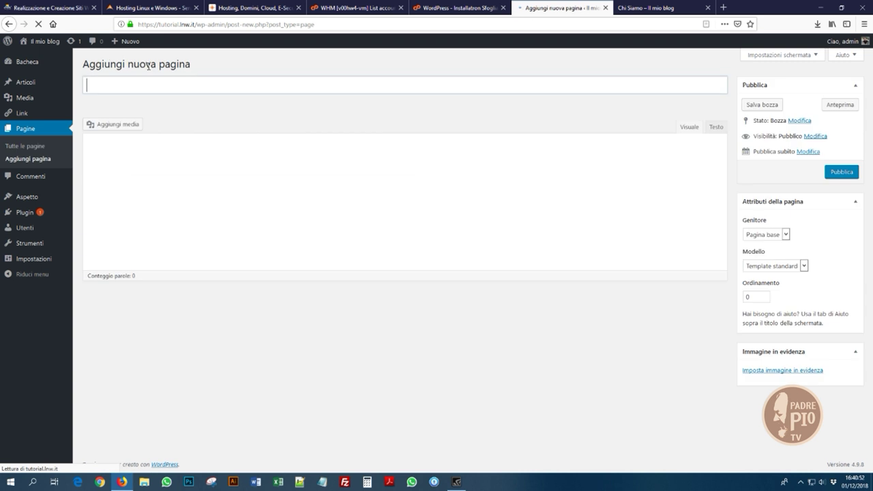
{"action": "left_click", "coordinate": [153, 84]}
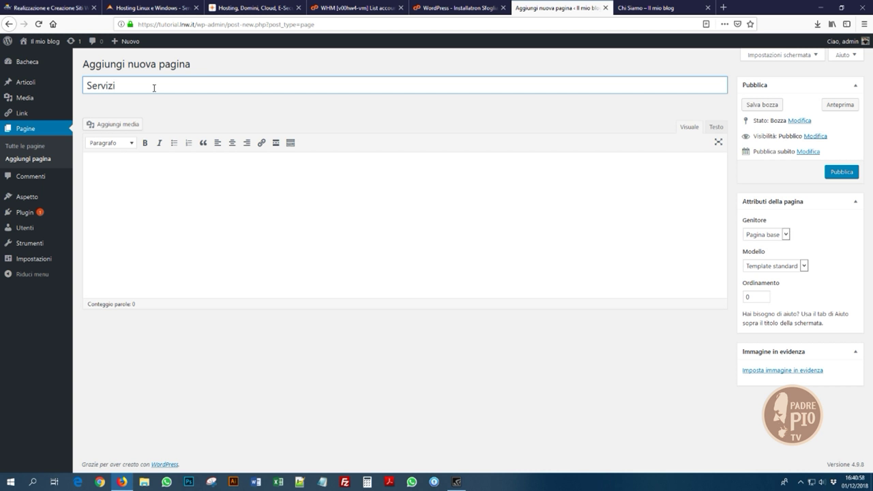
{"action": "key", "text": "ctrl+a"}
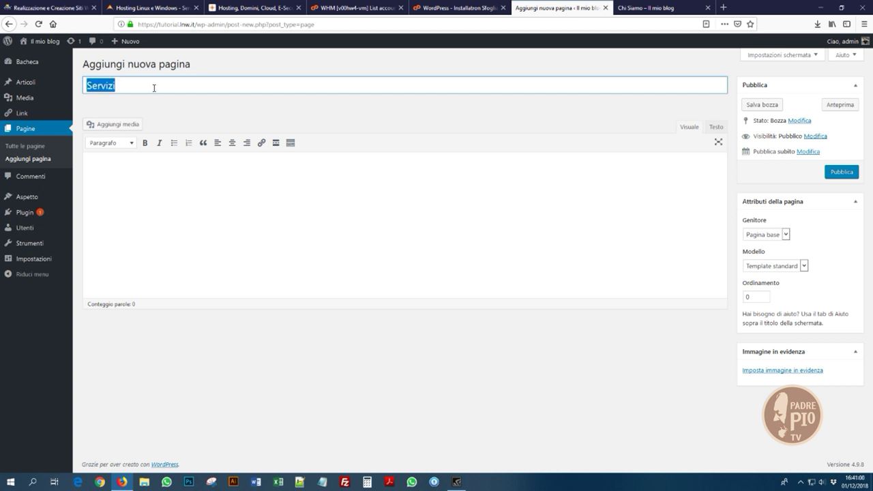
{"action": "type", "text": "Portfolio"}
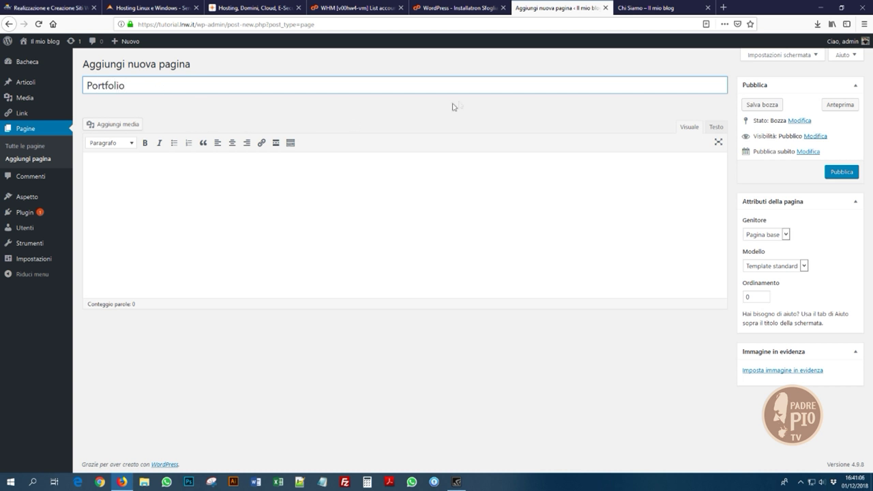
Step: Accept the publication date of 1 December 2018 for the Portfolio page and publish it
{"action": "left_click", "coordinate": [808, 152]}
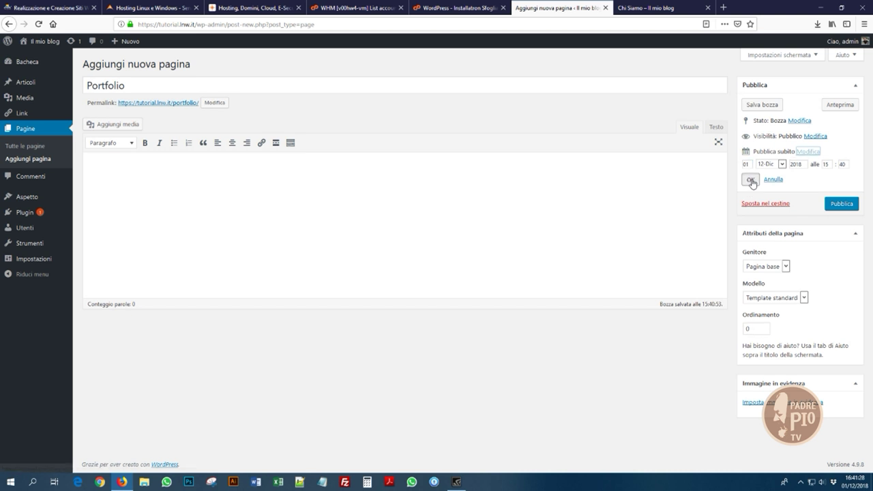
{"action": "left_click", "coordinate": [750, 180]}
{"action": "left_click", "coordinate": [840, 172]}
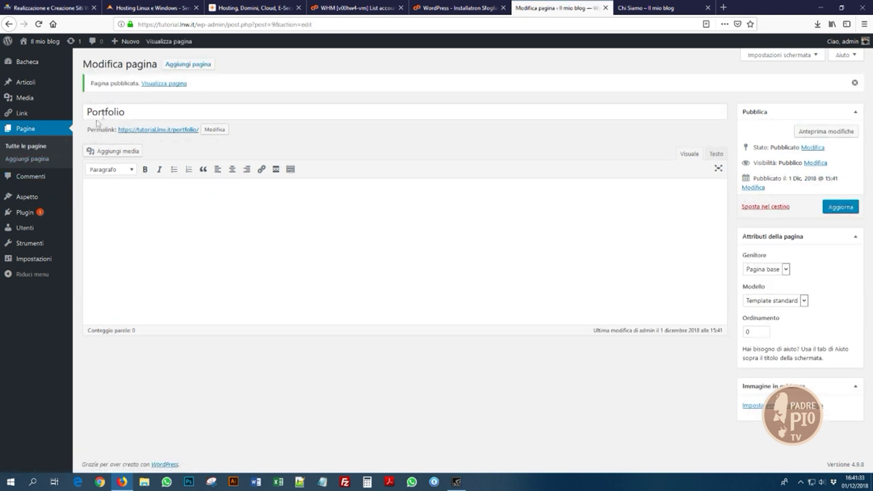
Step: Add the Portfolio page to Menu 1 in the blog's menu settings
{"action": "mouse_move", "coordinate": [20, 196]}
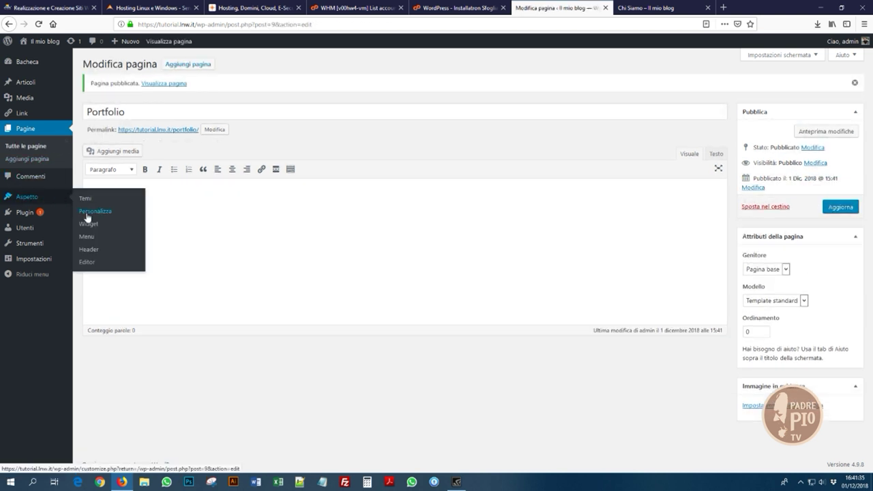
{"action": "left_click", "coordinate": [83, 238]}
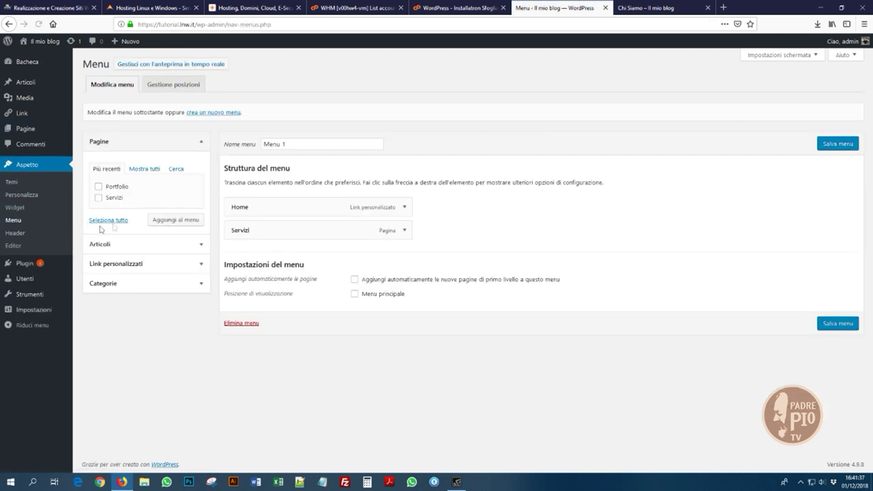
{"action": "left_click", "coordinate": [145, 168]}
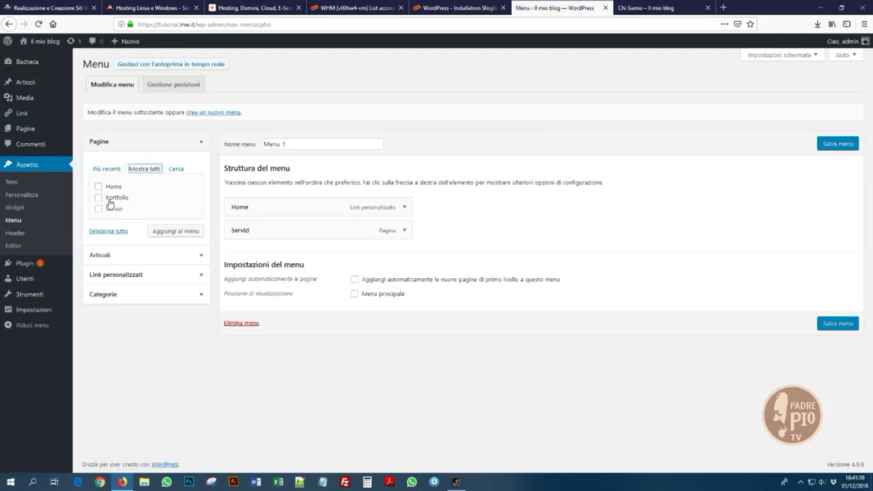
{"action": "left_click", "coordinate": [116, 199]}
{"action": "left_click", "coordinate": [176, 232]}
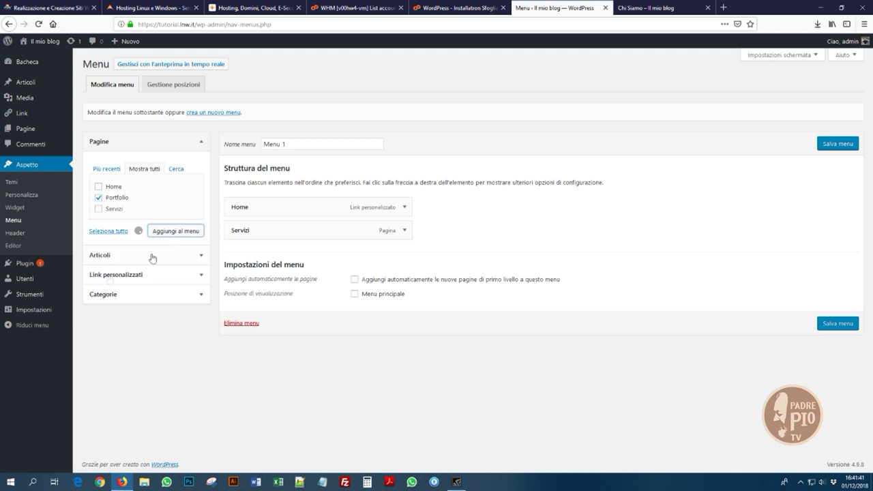
Step: Place Portfolio above Servizi in Menu 1 and save the menu with the display location Menu principale
{"action": "left_click_drag", "start_coordinate": [239, 253], "coordinate": [257, 232]}
{"action": "left_click", "coordinate": [387, 318]}
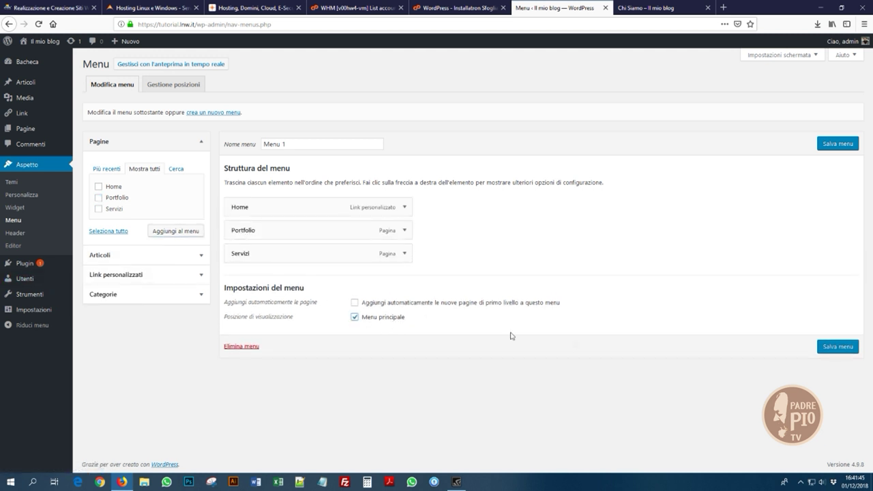
{"action": "left_click", "coordinate": [837, 347]}
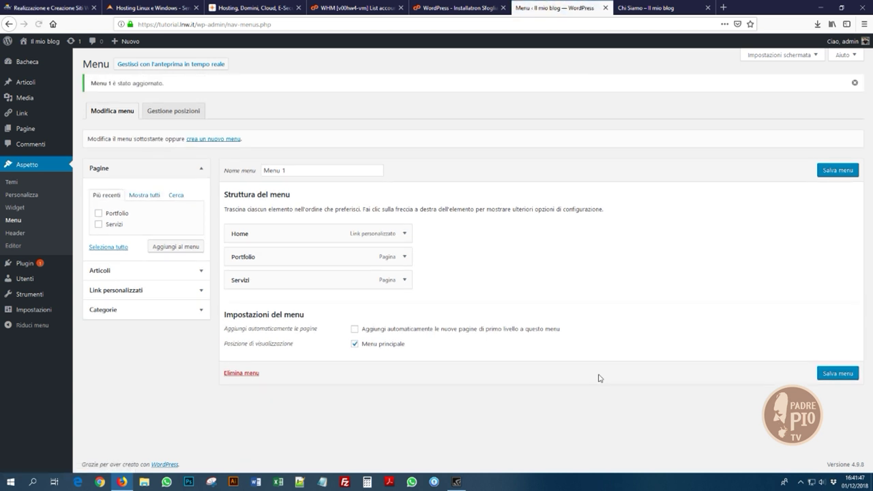
Step: Reload the public site, open the Portfolio page from its navigation menu and return to the menu settings
{"action": "left_click", "coordinate": [634, 6]}
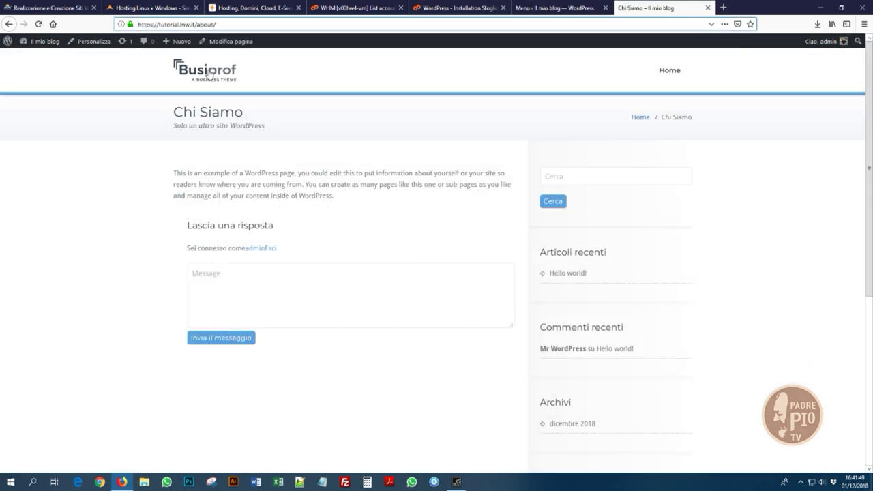
{"action": "key", "text": "F5"}
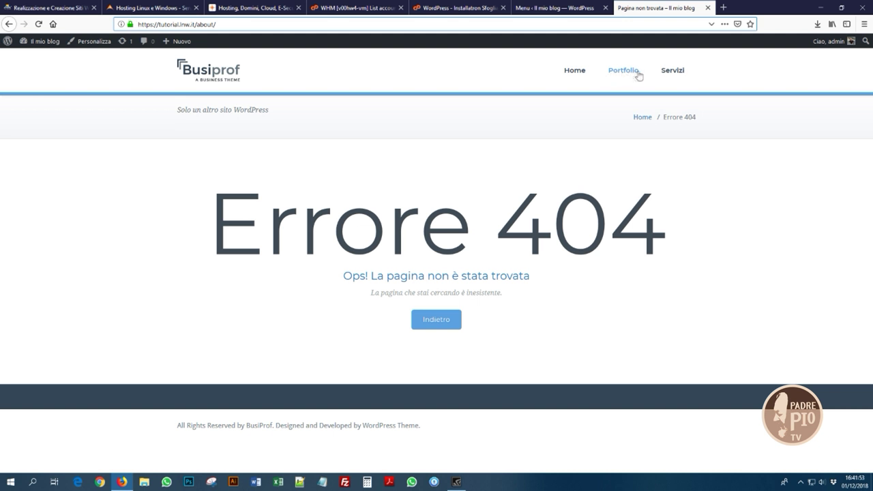
{"action": "left_click", "coordinate": [624, 72]}
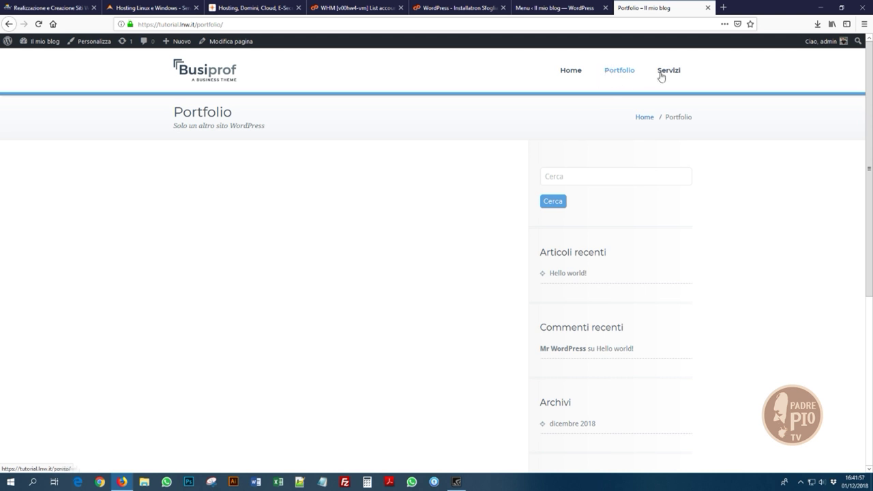
{"action": "left_click", "coordinate": [556, 8]}
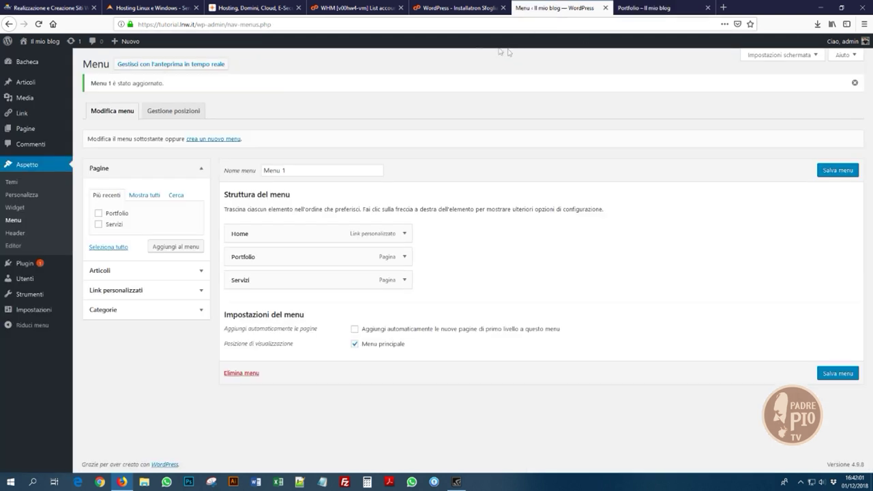
Step: Rename the Uncategorized post category to Blog with the slug blog and update it
{"action": "mouse_move", "coordinate": [28, 83]}
{"action": "left_click", "coordinate": [93, 110]}
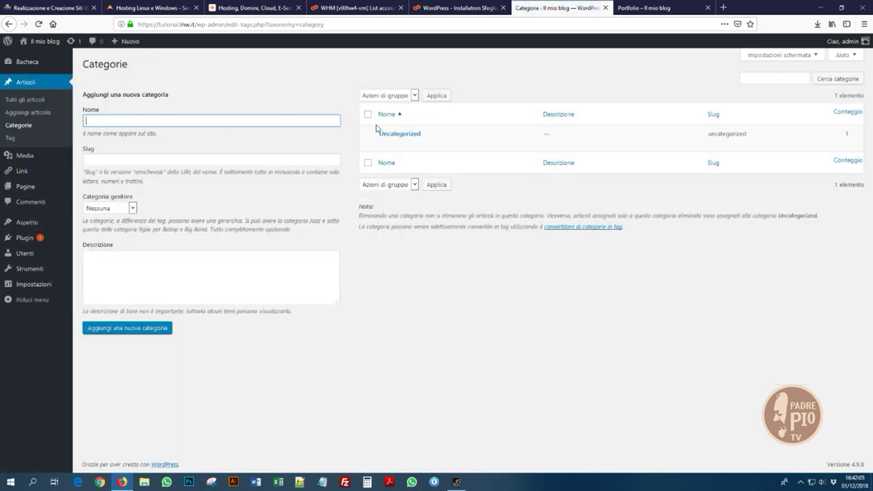
{"action": "mouse_move", "coordinate": [440, 142]}
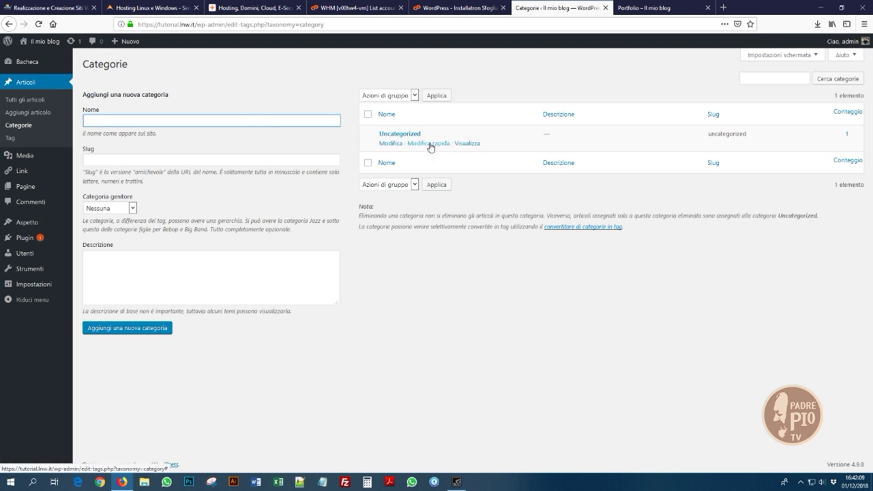
{"action": "left_click", "coordinate": [428, 144]}
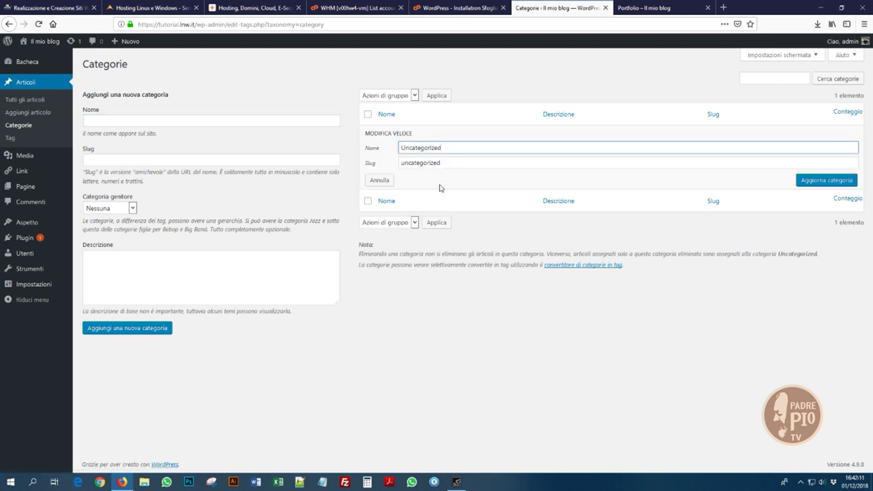
{"action": "left_click_drag", "start_coordinate": [452, 150], "coordinate": [308, 151]}
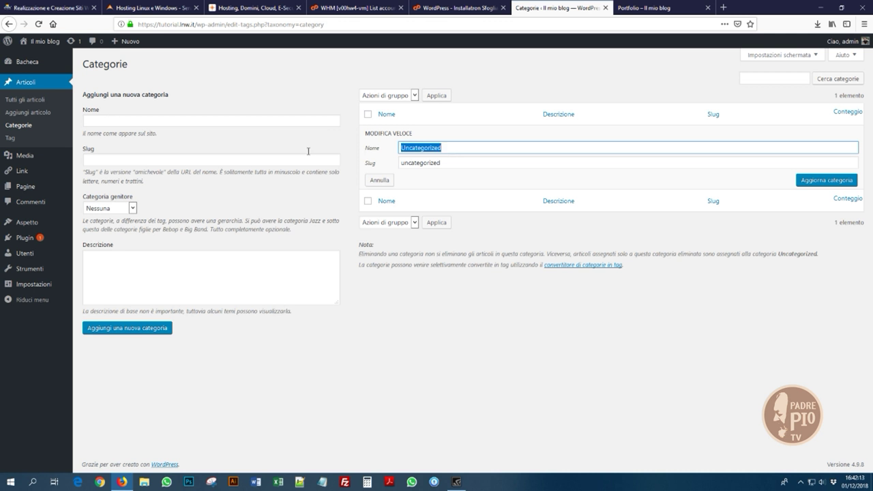
{"action": "type", "text": "Blog"}
{"action": "key", "text": "Tab"}
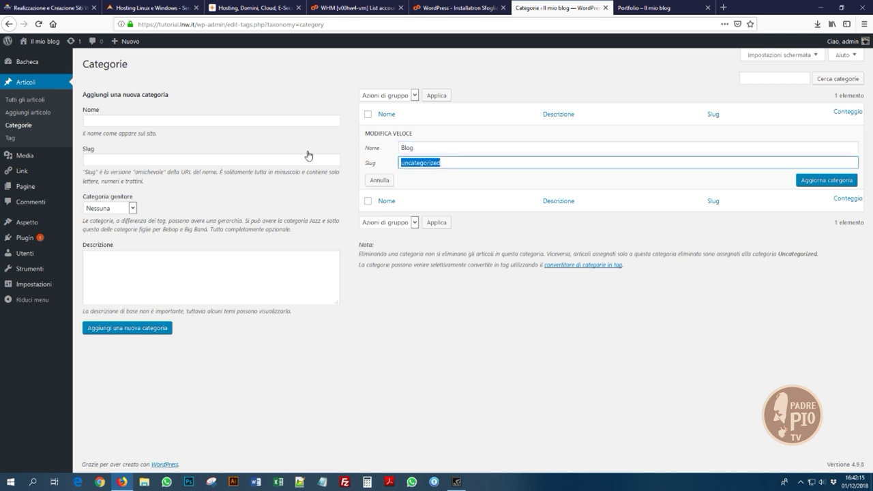
{"action": "type", "text": "blog"}
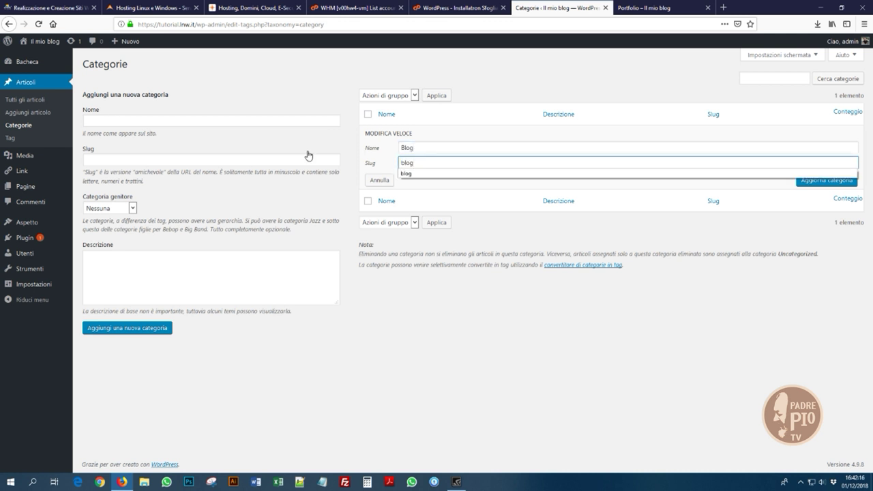
{"action": "left_click", "coordinate": [835, 182]}
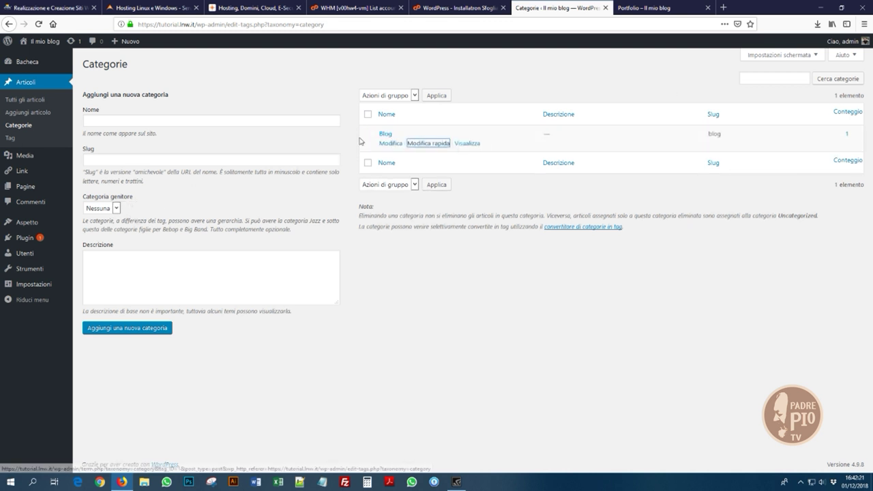
Step: Add the Blog category to Menu 1 and save the menu
{"action": "mouse_move", "coordinate": [25, 224]}
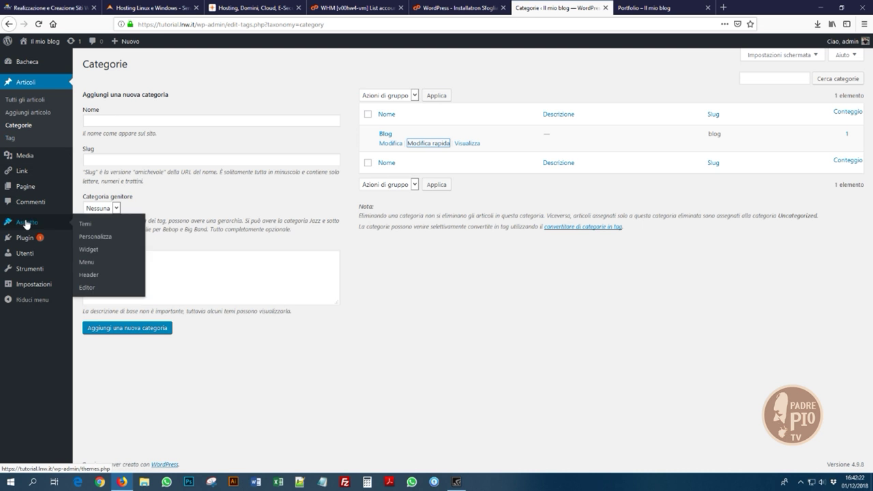
{"action": "left_click", "coordinate": [87, 263]}
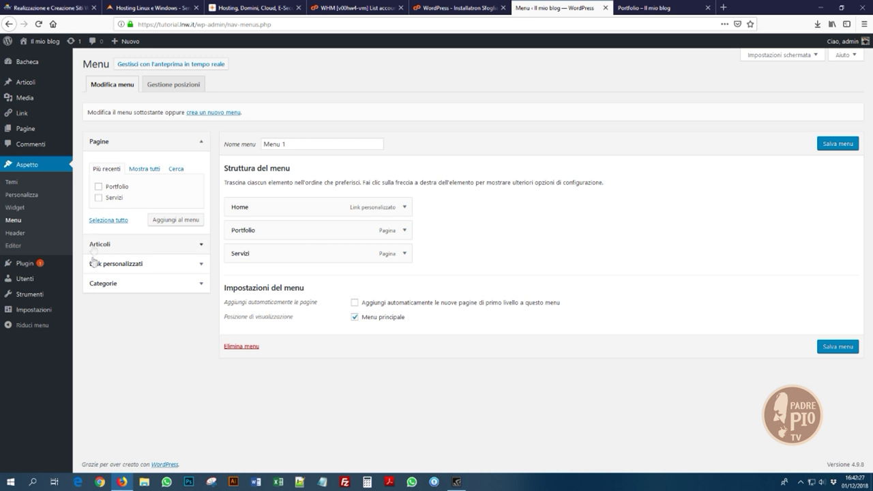
{"action": "left_click", "coordinate": [104, 285]}
{"action": "left_click", "coordinate": [150, 227]}
{"action": "left_click", "coordinate": [108, 244]}
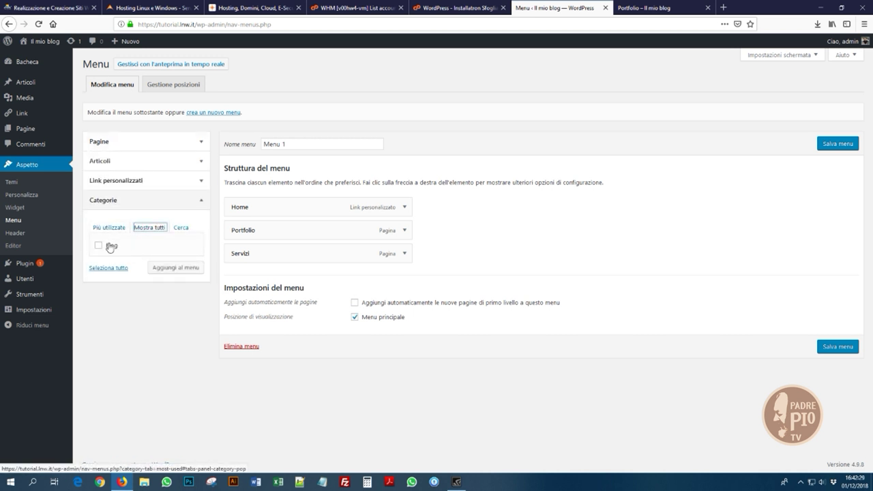
{"action": "mouse_move", "coordinate": [53, 311]}
{"action": "left_click", "coordinate": [175, 270]}
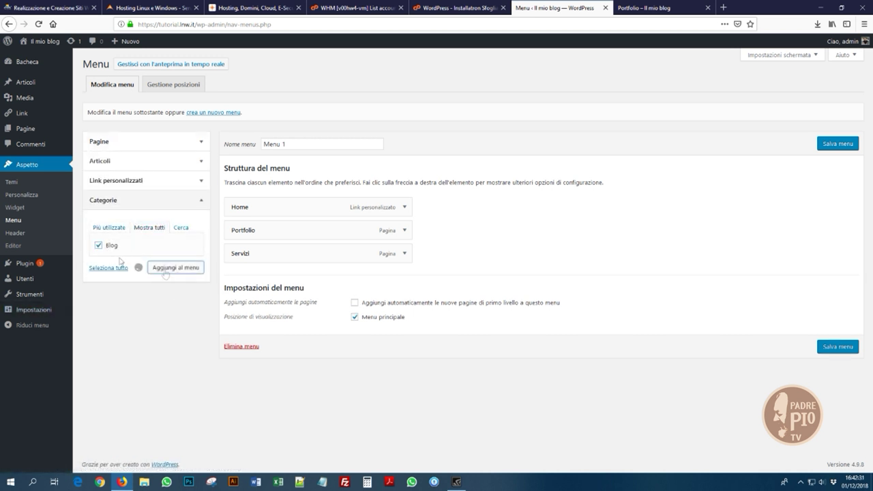
{"action": "left_click", "coordinate": [835, 369]}
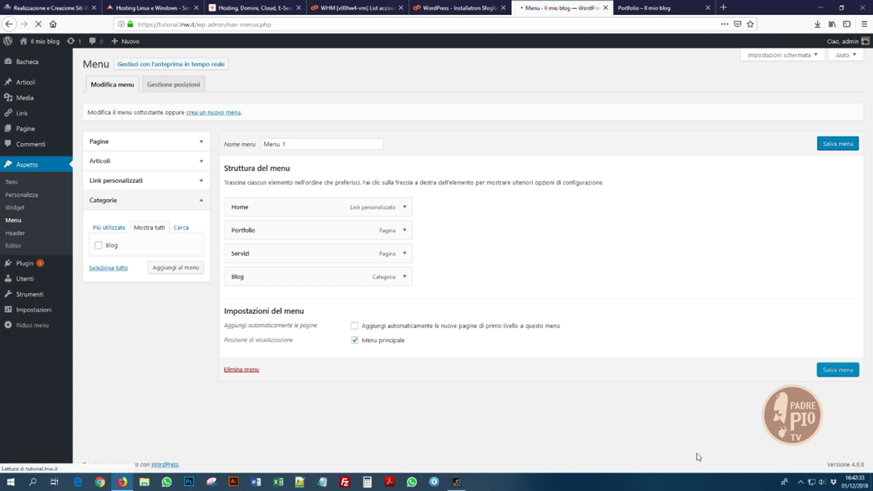
Step: Load the public site's home page and open Blog from its navigation menu
{"action": "left_click", "coordinate": [672, 7]}
{"action": "left_click", "coordinate": [174, 65]}
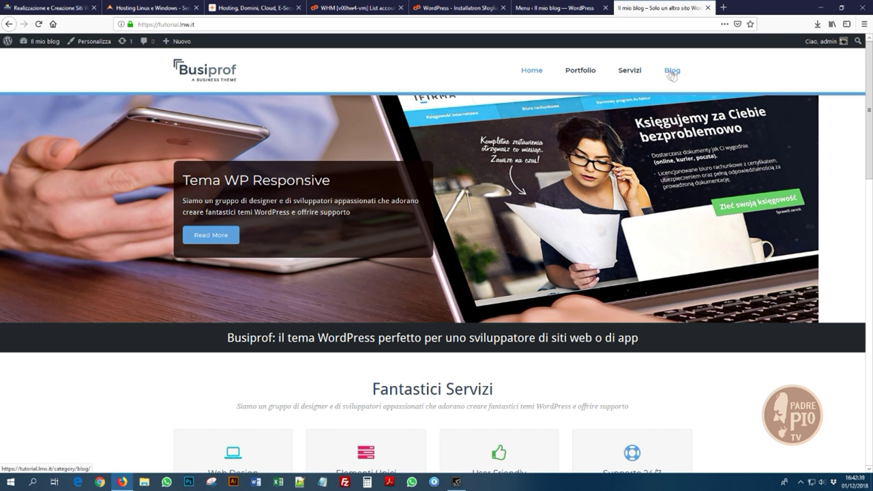
{"action": "left_click", "coordinate": [672, 71]}
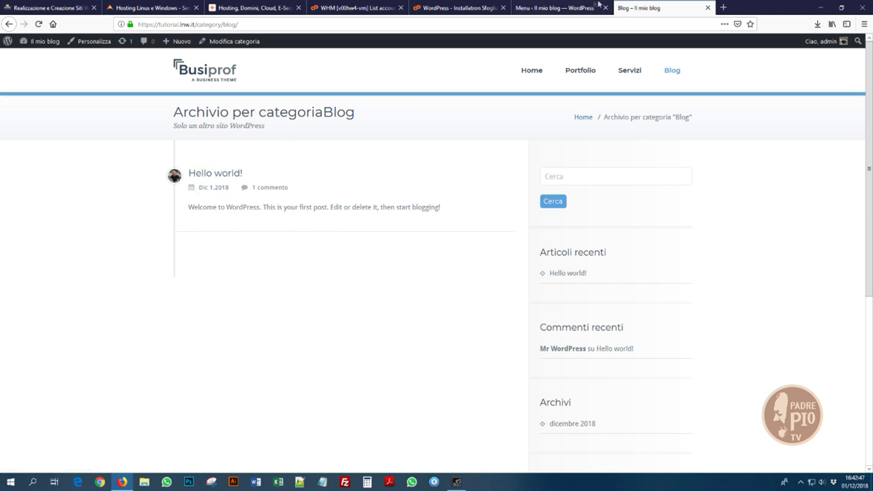
Step: Return to the WordPress admin and start a new article titled "Primo Articolo su wordpress"
{"action": "left_click", "coordinate": [598, 5]}
{"action": "mouse_move", "coordinate": [19, 83]}
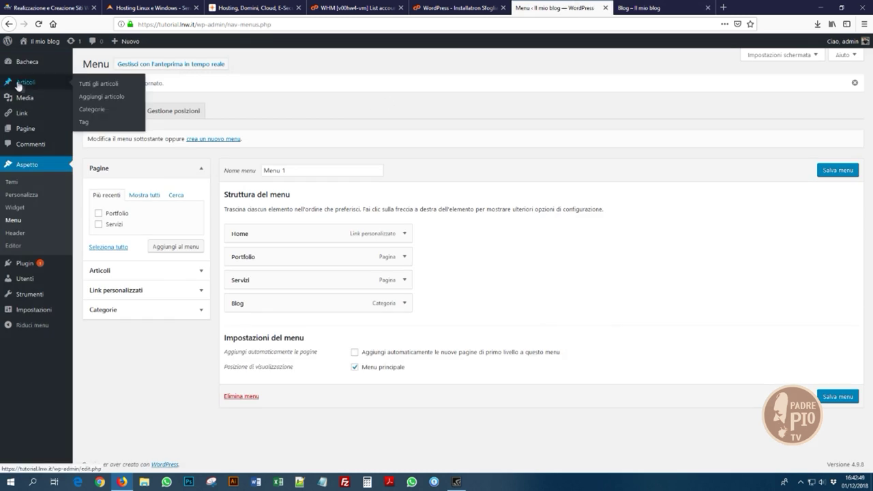
{"action": "left_click", "coordinate": [97, 83]}
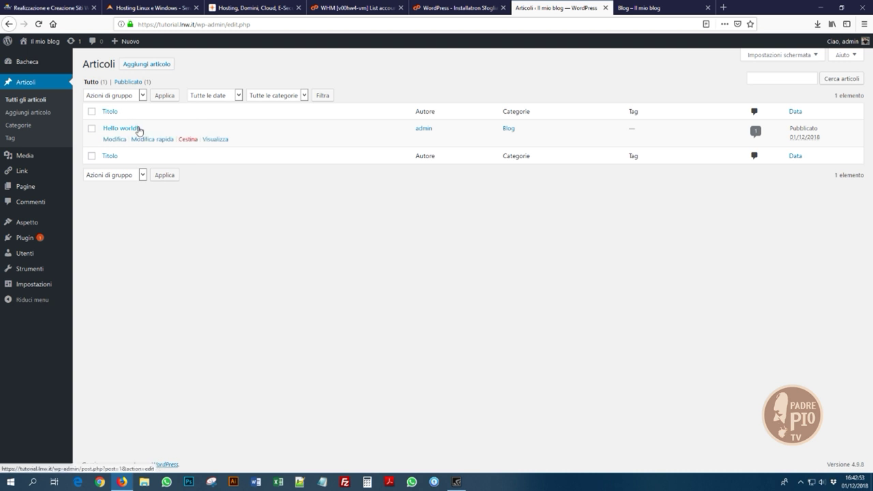
{"action": "left_click", "coordinate": [152, 65]}
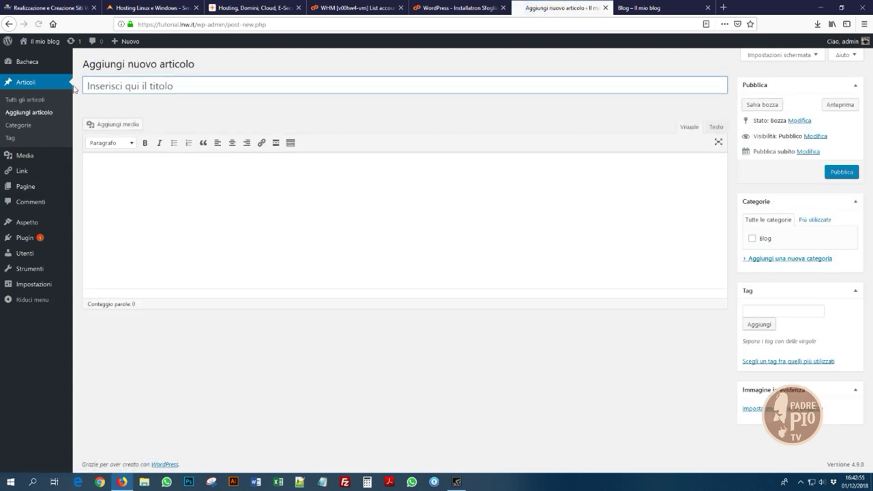
{"action": "left_click", "coordinate": [122, 87]}
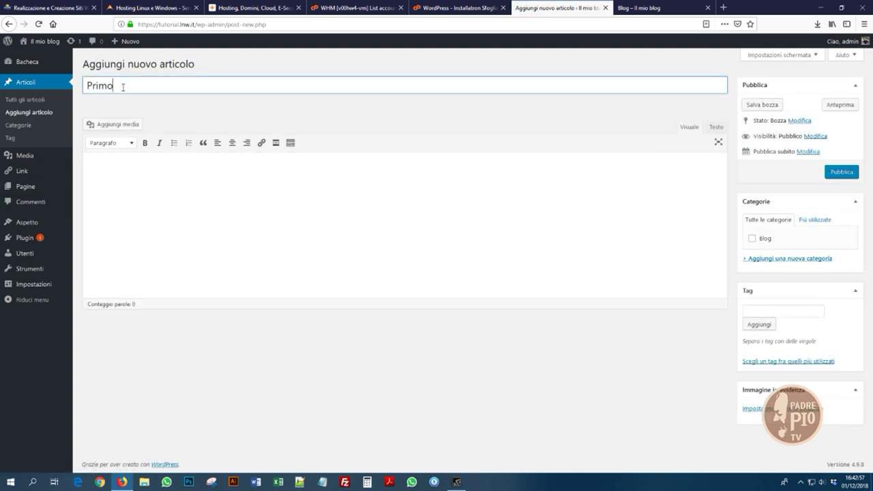
{"action": "type", "text": "Primo Articolo su wordpress"}
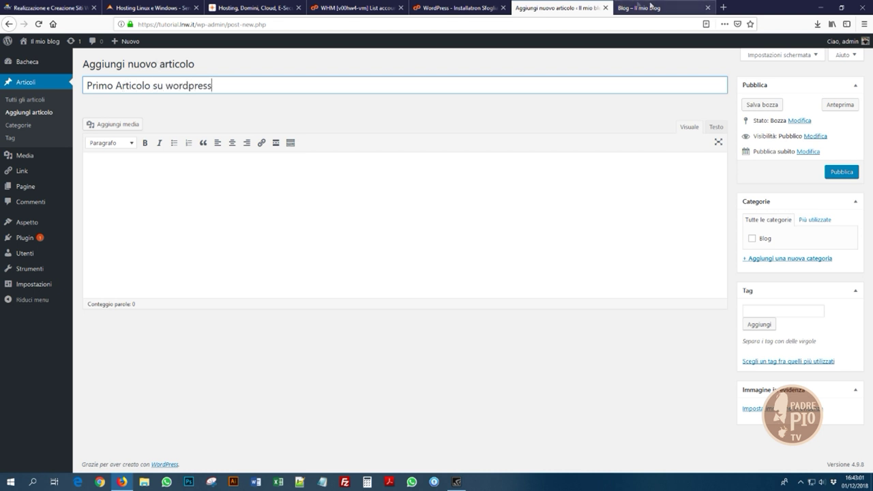
{"action": "left_click", "coordinate": [724, 8]}
{"action": "type", "text": "www.lipsu"}
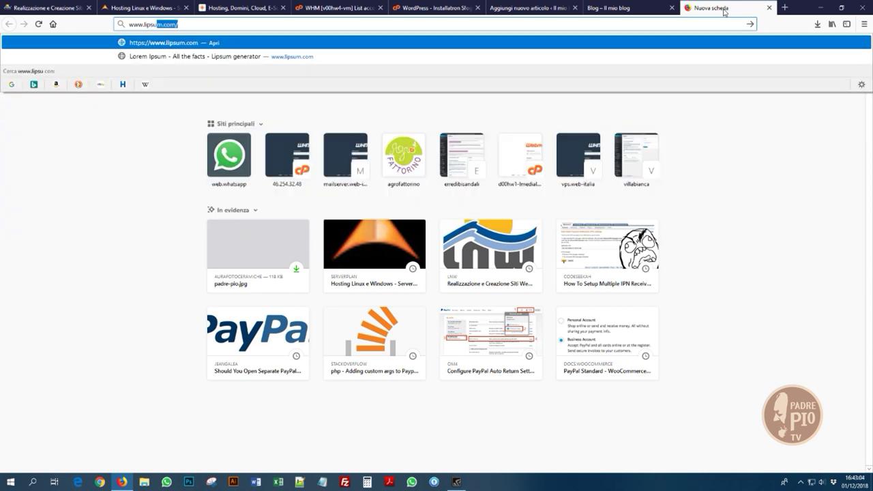
{"action": "key", "text": "Return"}
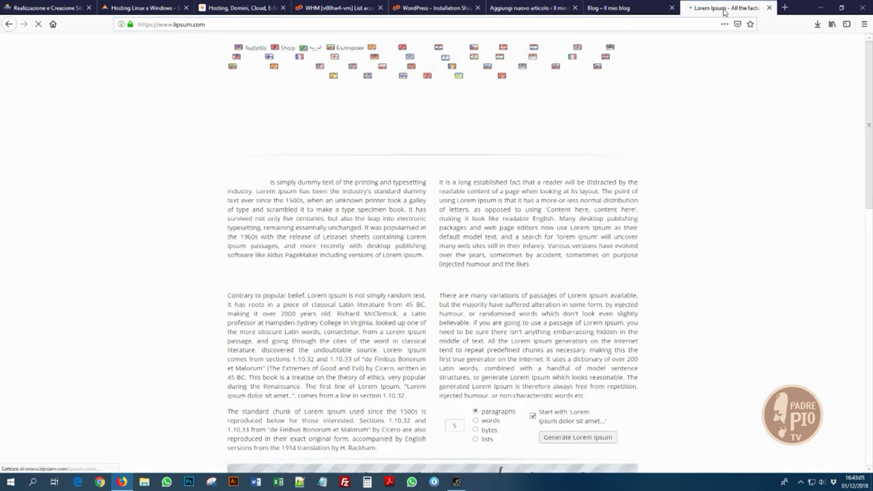
{"action": "scroll", "coordinate": [602, 343], "scroll_direction": "down", "scroll_amount": 1}
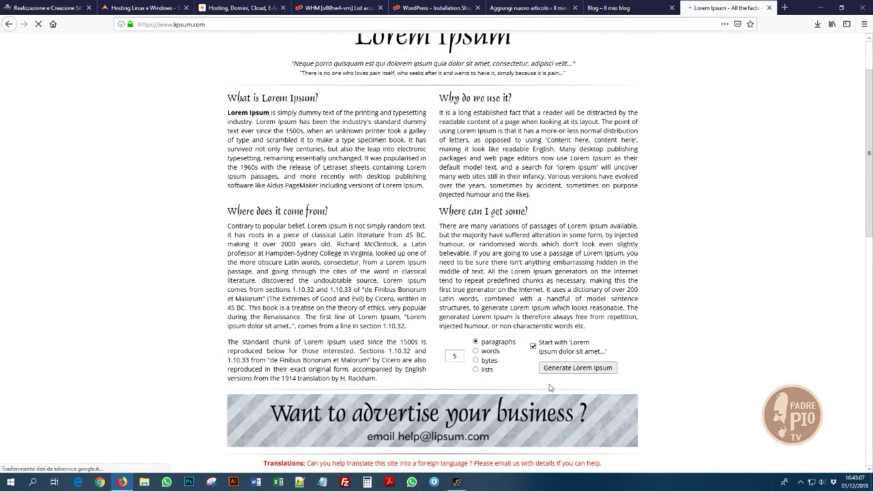
{"action": "left_click", "coordinate": [564, 369]}
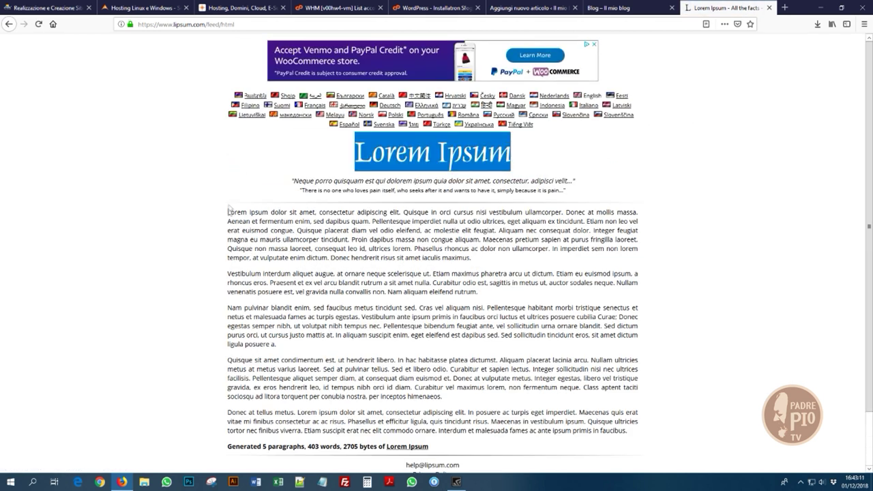
{"action": "left_click_drag", "start_coordinate": [227, 212], "coordinate": [389, 348]}
Step: Return to the new article in the WordPress editor and assign it to the Blog category
{"action": "left_click", "coordinate": [609, 7]}
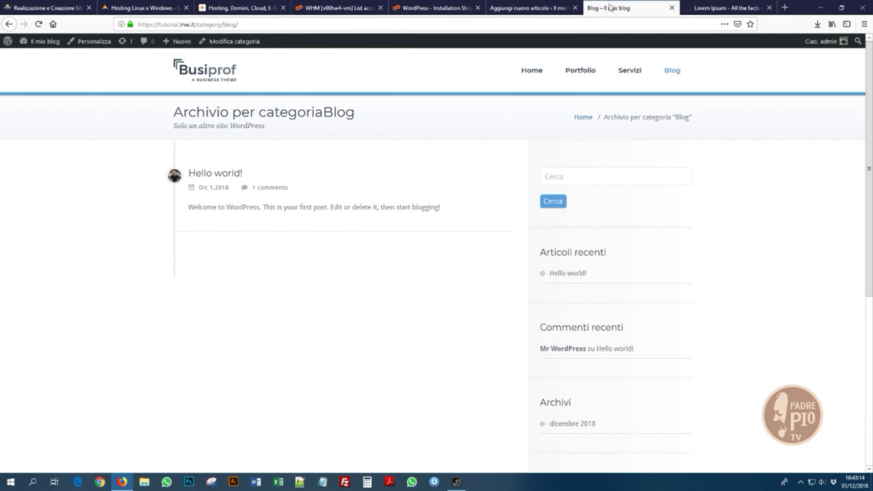
{"action": "left_click", "coordinate": [496, 7]}
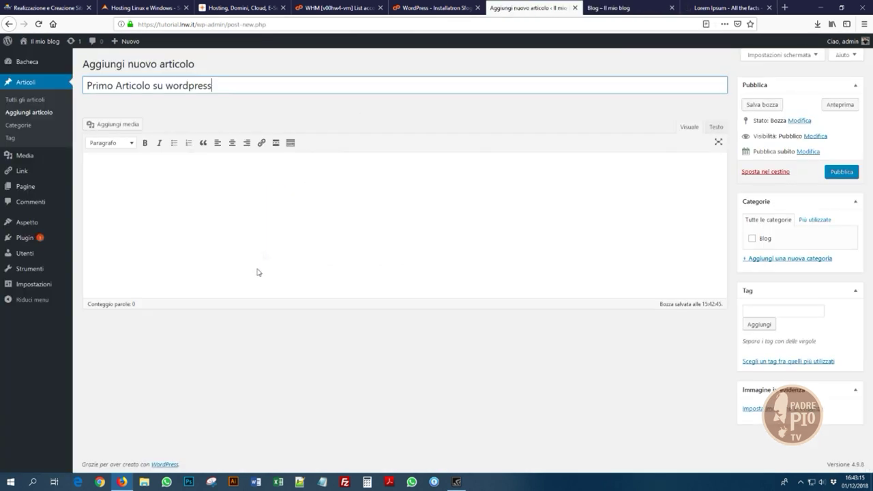
{"action": "left_click", "coordinate": [765, 240]}
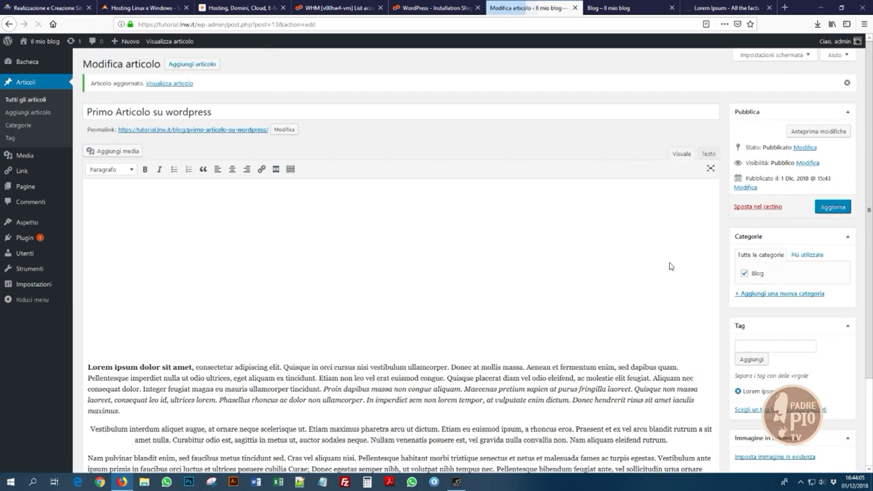
Step: Reload the Blog page on the public site, review the articles listed there and return to the home page
{"action": "left_click", "coordinate": [606, 8]}
{"action": "left_click", "coordinate": [672, 71]}
{"action": "scroll", "coordinate": [221, 298], "scroll_direction": "down", "scroll_amount": 1}
{"action": "scroll", "coordinate": [221, 298], "scroll_direction": "down", "scroll_amount": 2}
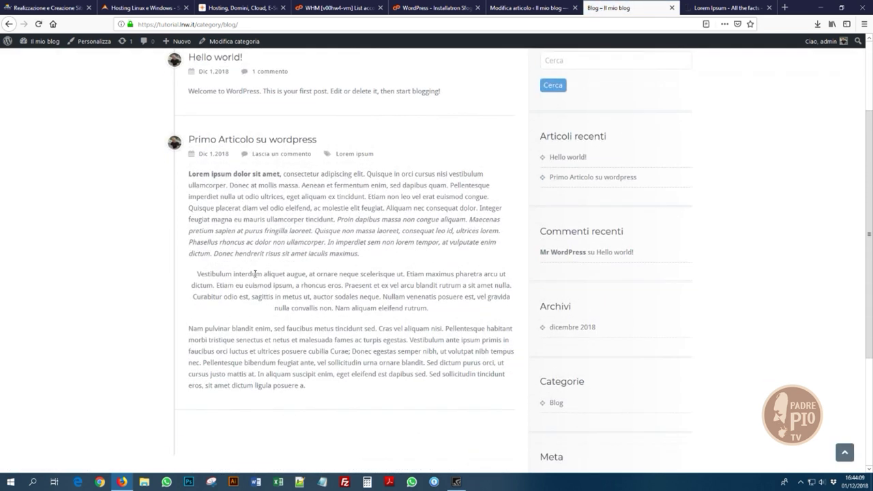
{"action": "scroll", "coordinate": [260, 374], "scroll_direction": "up", "scroll_amount": 1}
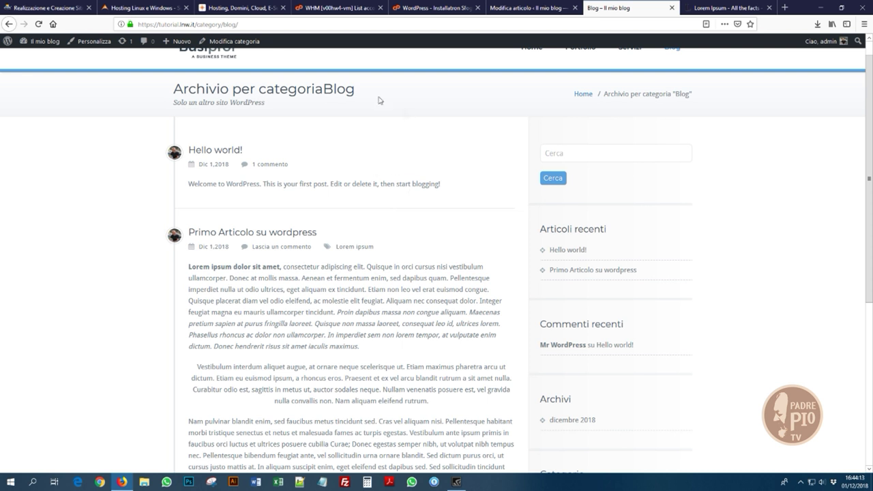
{"action": "left_click", "coordinate": [530, 75]}
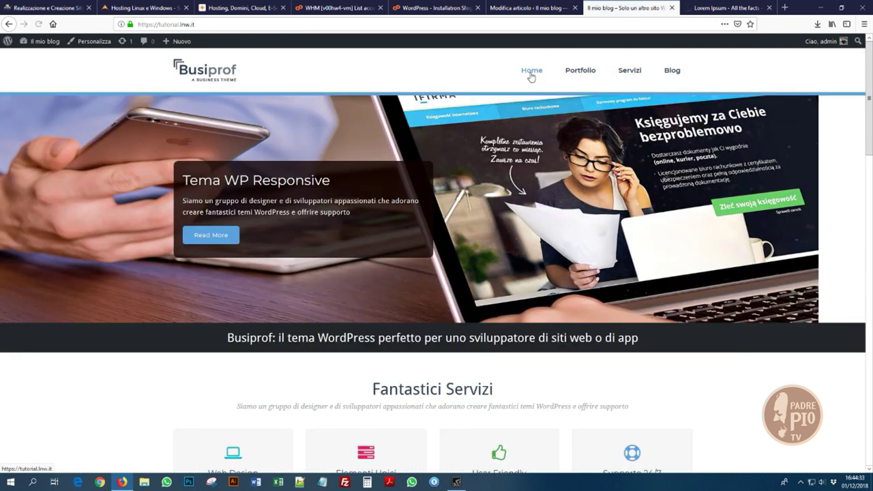